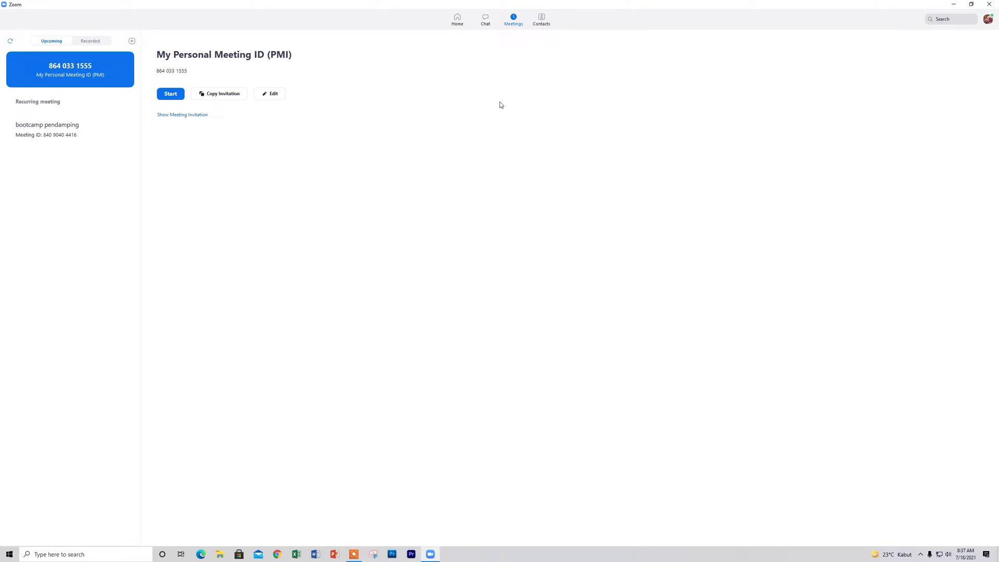
Switch from the Meetings page back to Zoom's Home tab.
click(460, 27)
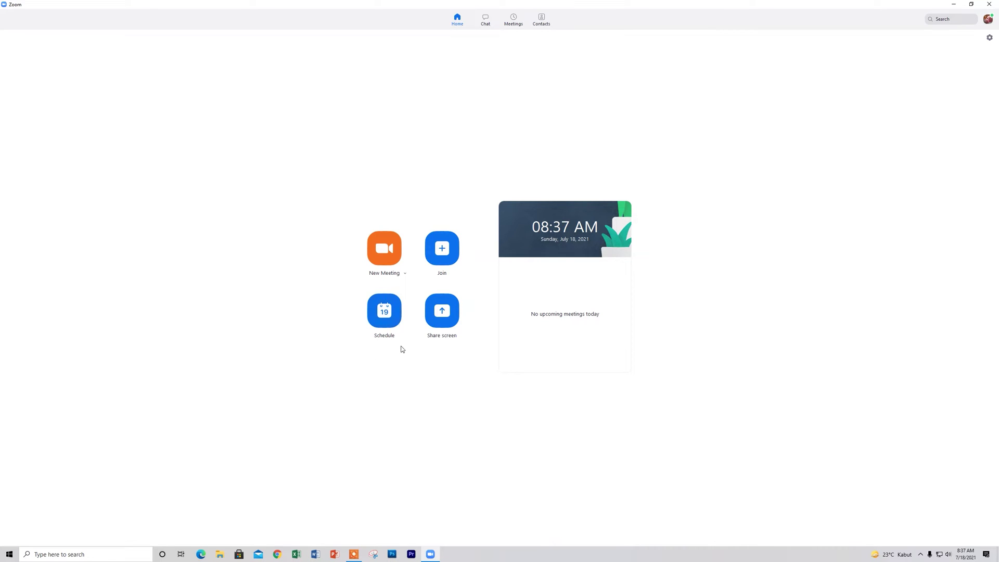
Schedule 'Rapat Koordinasi aplikasi' for July 19, 2021, Jakarta time zone, lasting 4 hours.
click(390, 319)
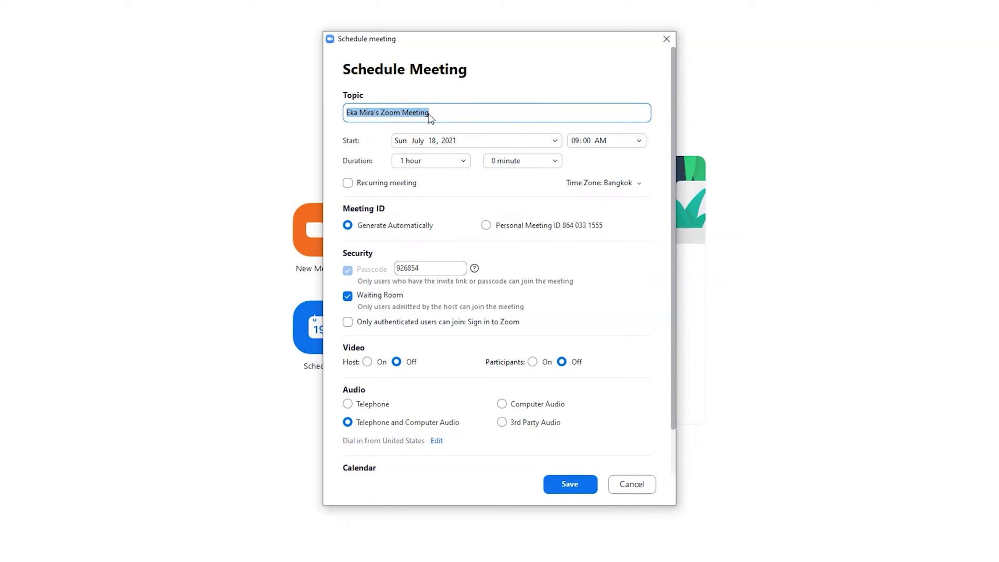
text(Rapat )
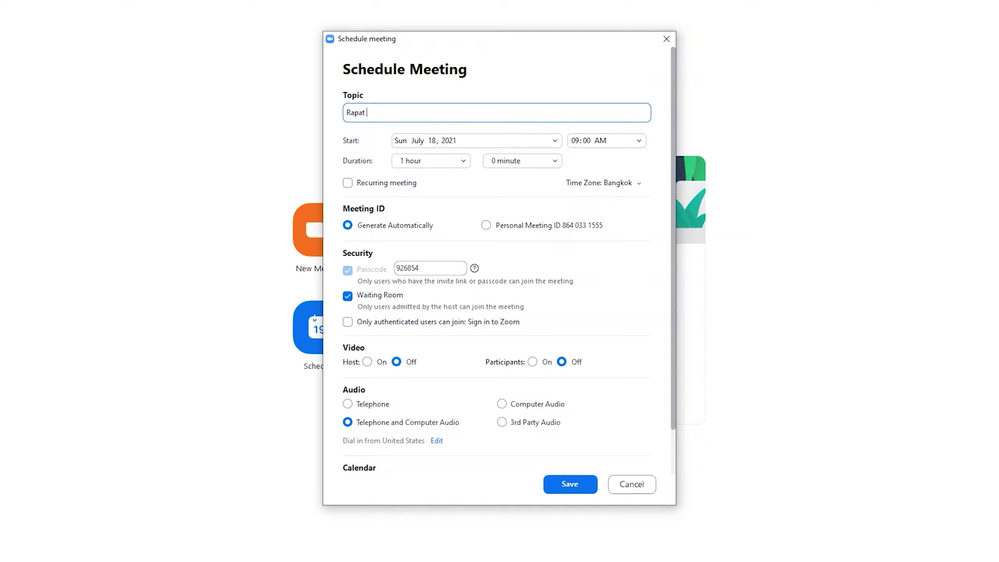
text(Koordinasi )
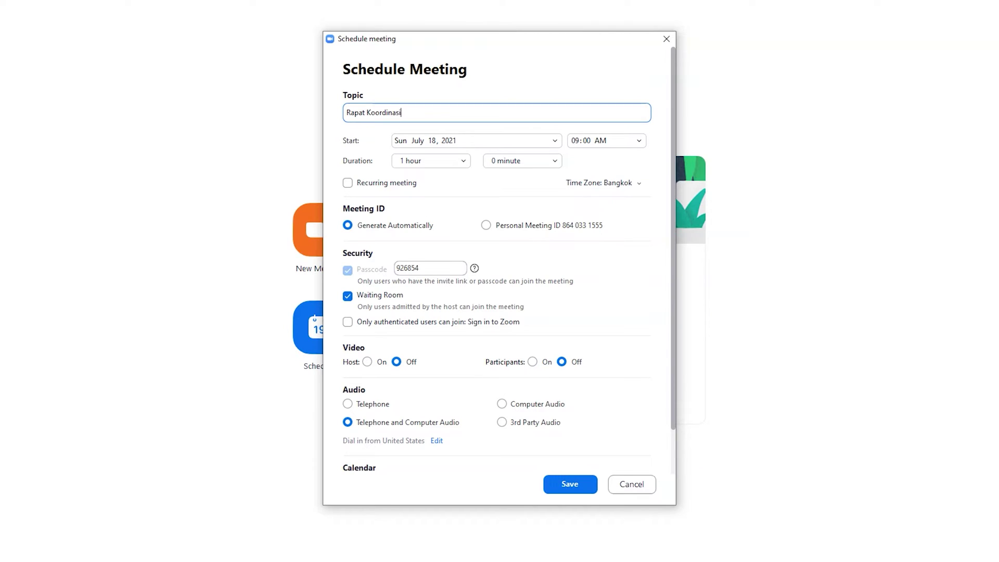
text(aplikasi)
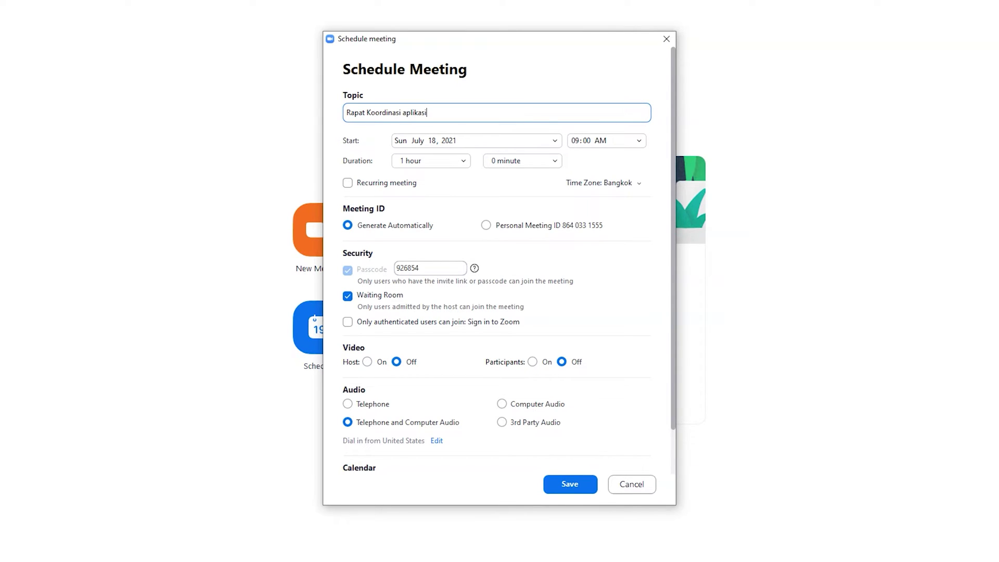
click(515, 143)
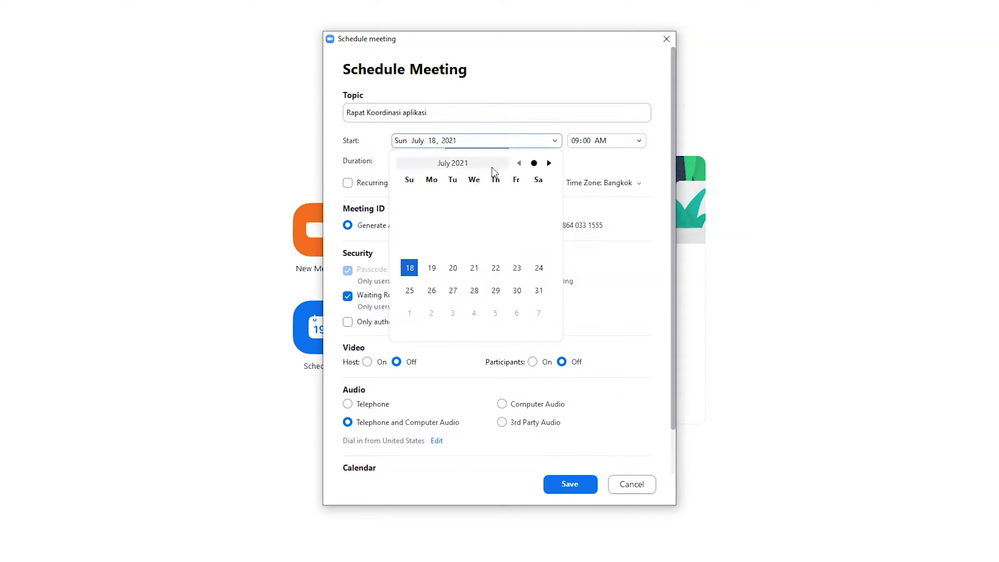
click(432, 267)
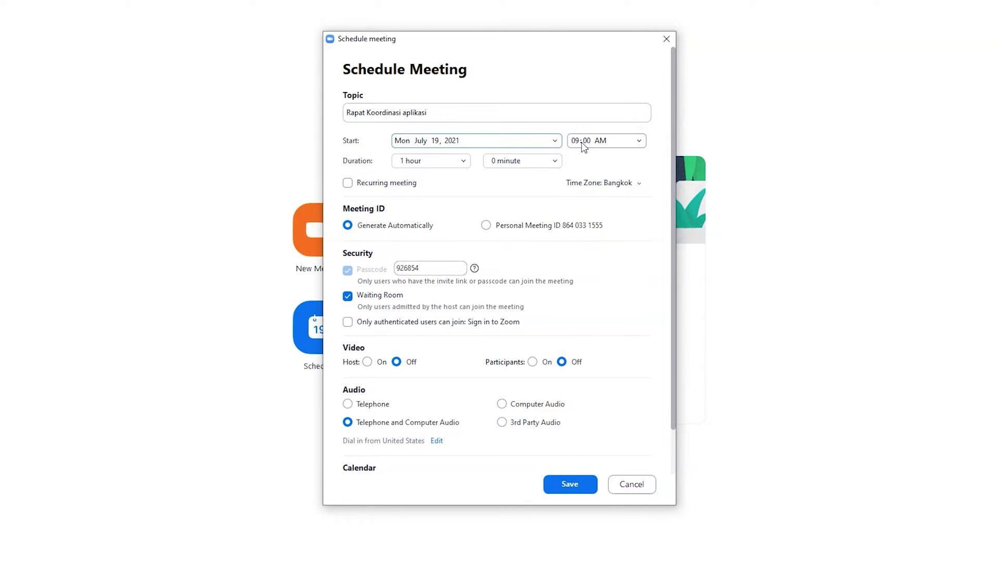
click(638, 183)
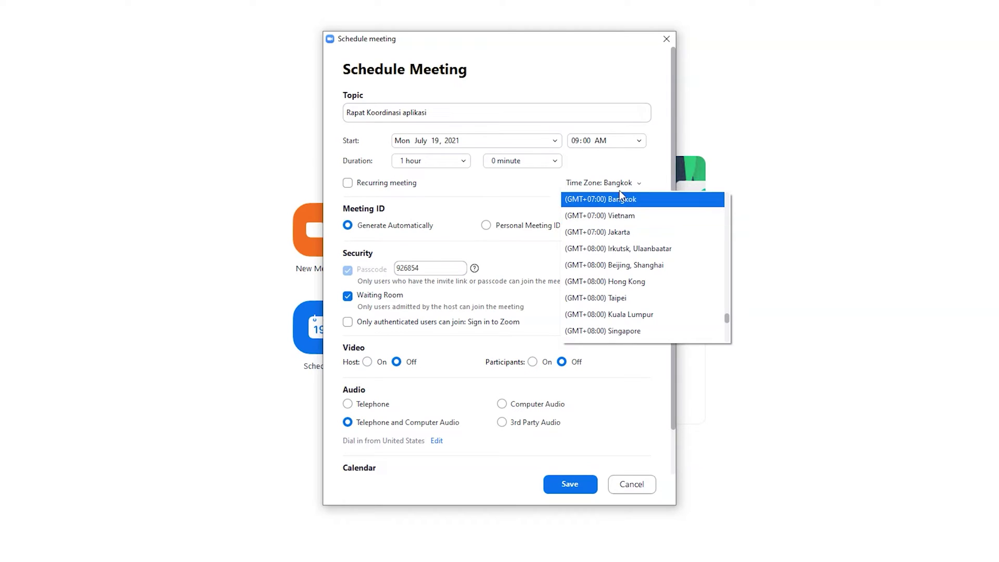
click(616, 231)
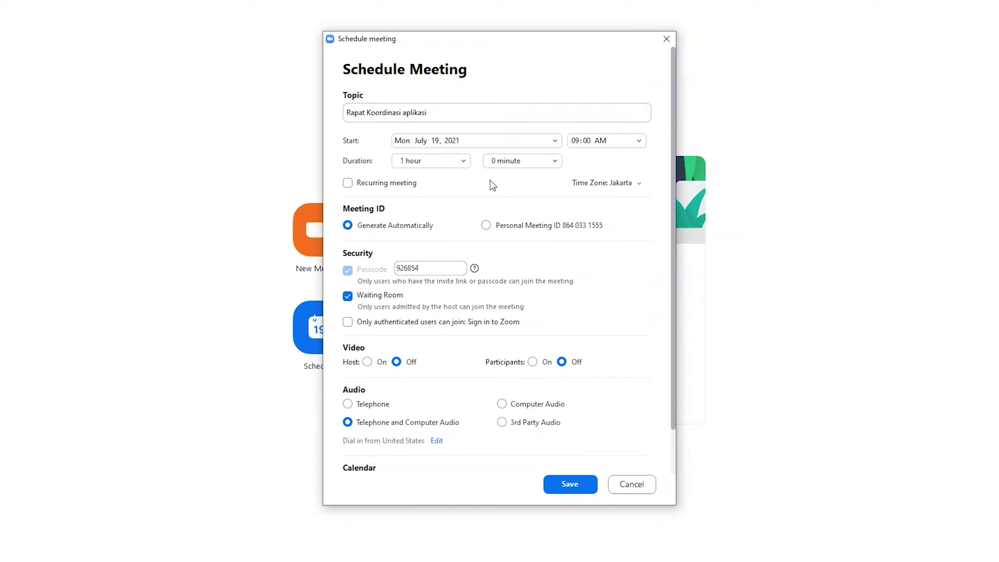
click(462, 162)
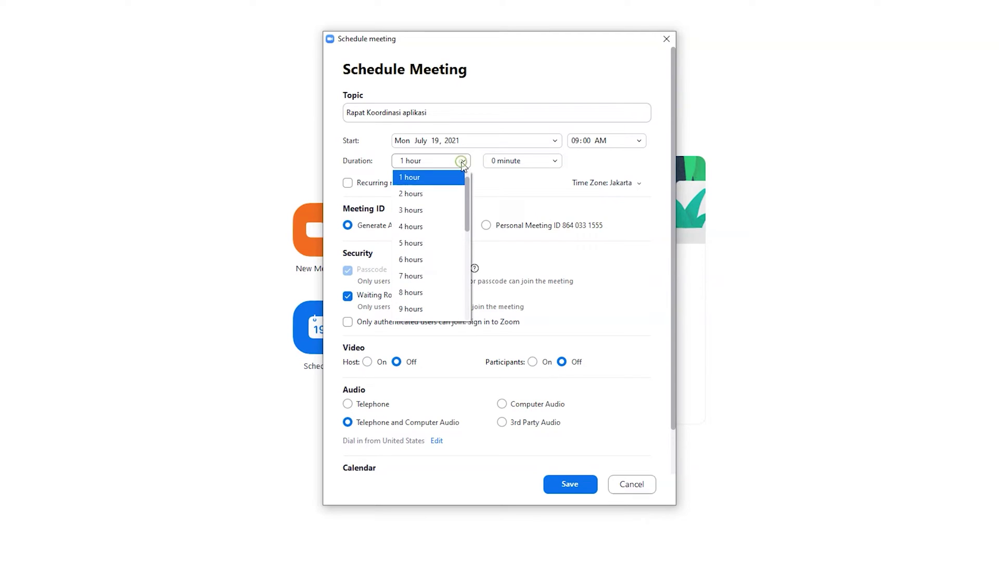
click(439, 228)
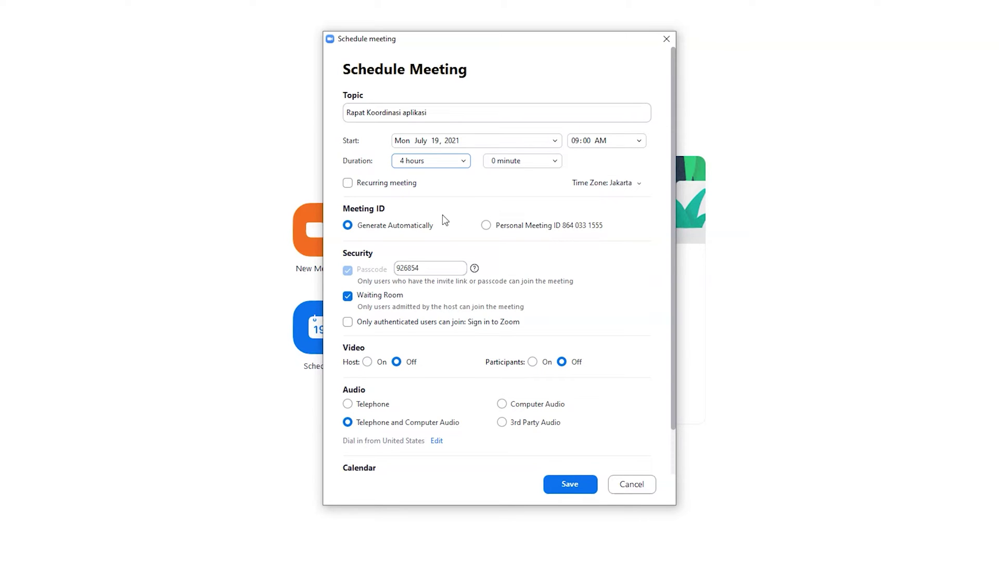
click(349, 183)
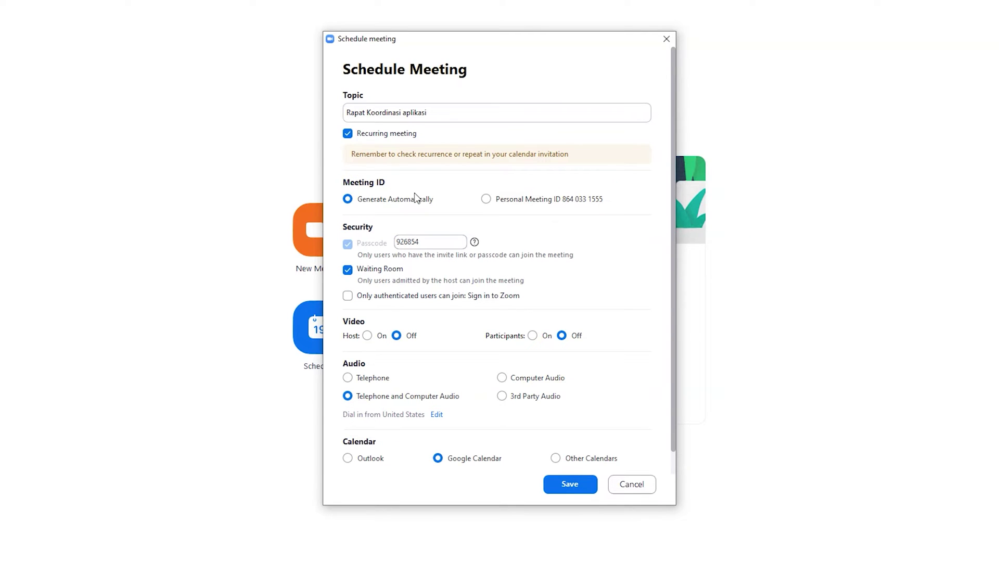
click(344, 135)
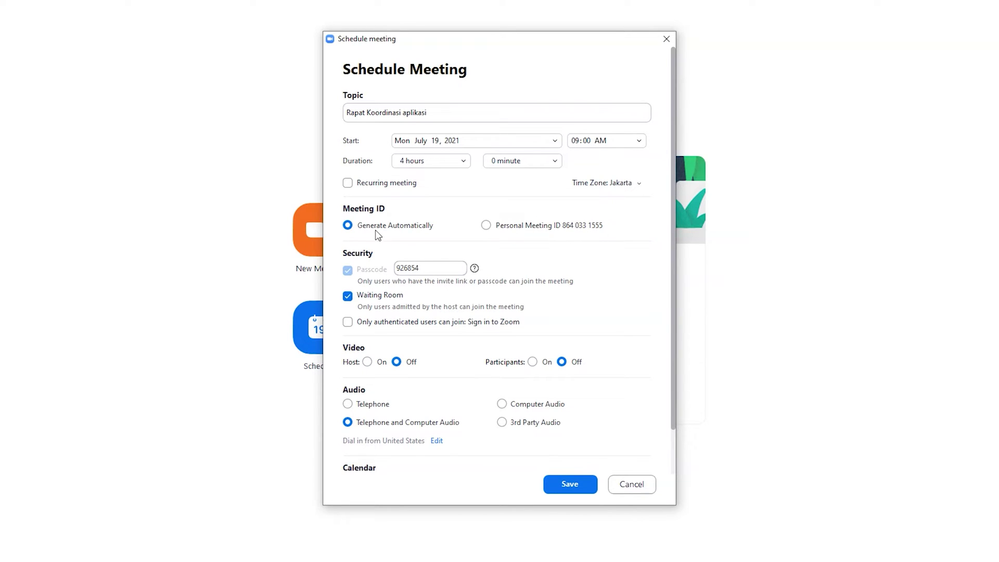
Overwrite the auto-generated value in the Passcode field with a new custom passcode.
double_click(440, 269)
text(rapat01)
mouse_move(352, 274)
click(348, 296)
click(347, 296)
click(348, 296)
click(347, 296)
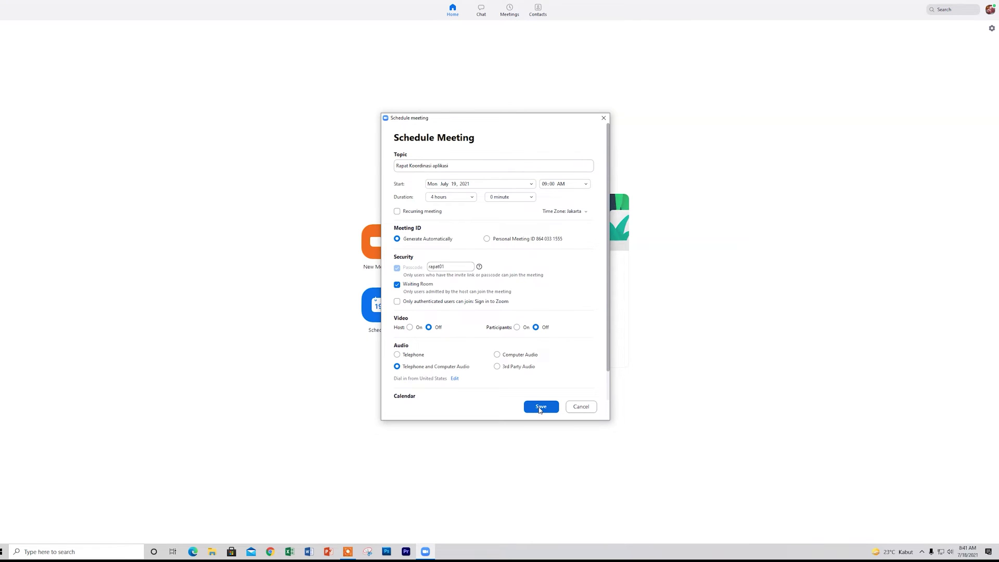
Save the July 19 meeting and close the Chrome Google account chooser that appears.
click(540, 407)
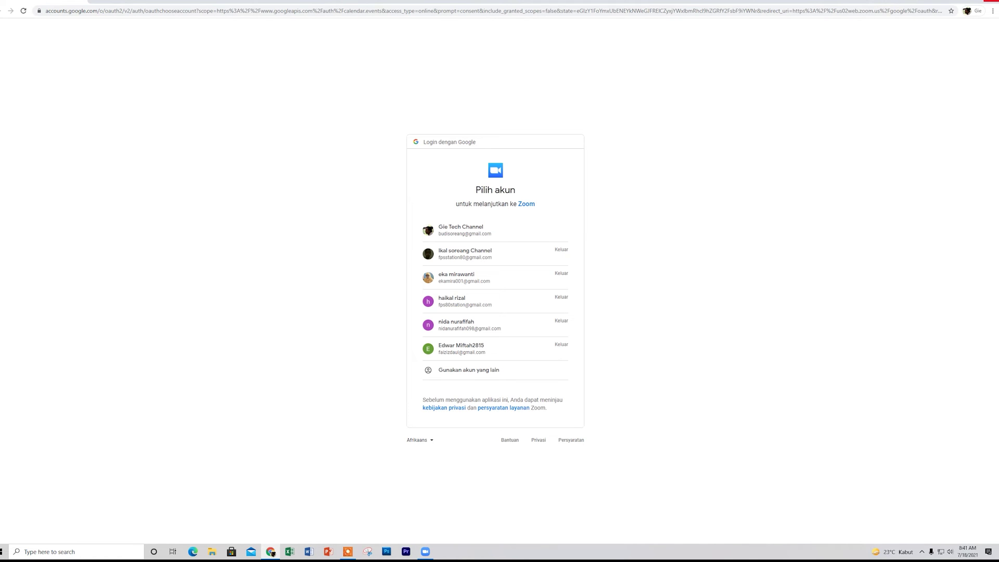
click(992, 2)
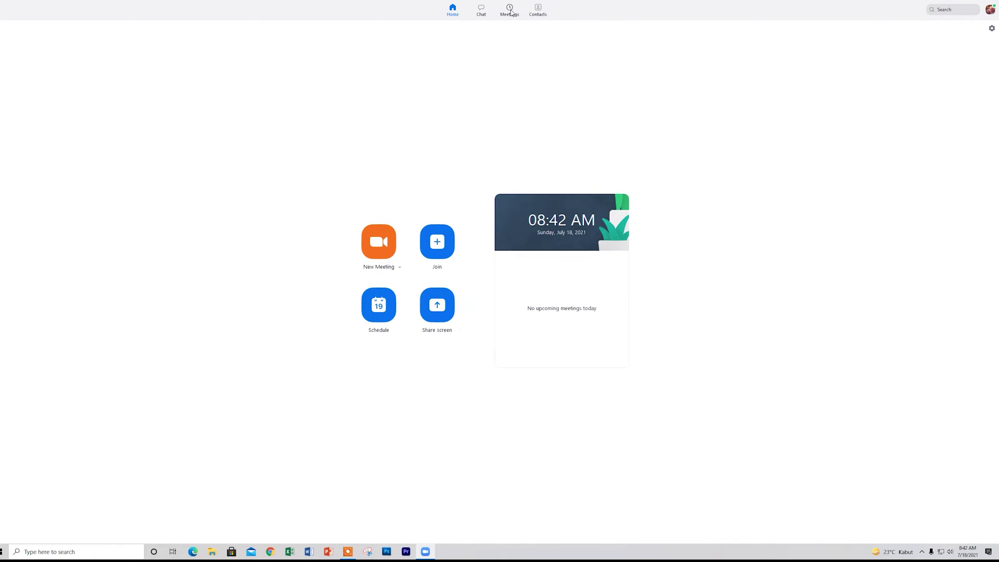
Copy the Rapat Koordinasi aplikasi invitation from the Meetings list and bring up Word's new-document screen.
click(511, 11)
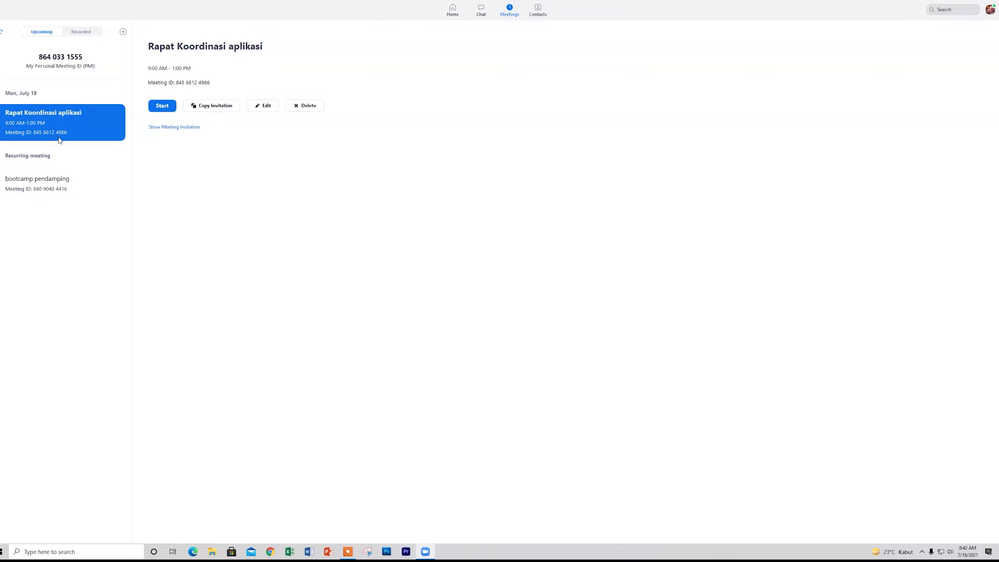
click(210, 110)
click(310, 552)
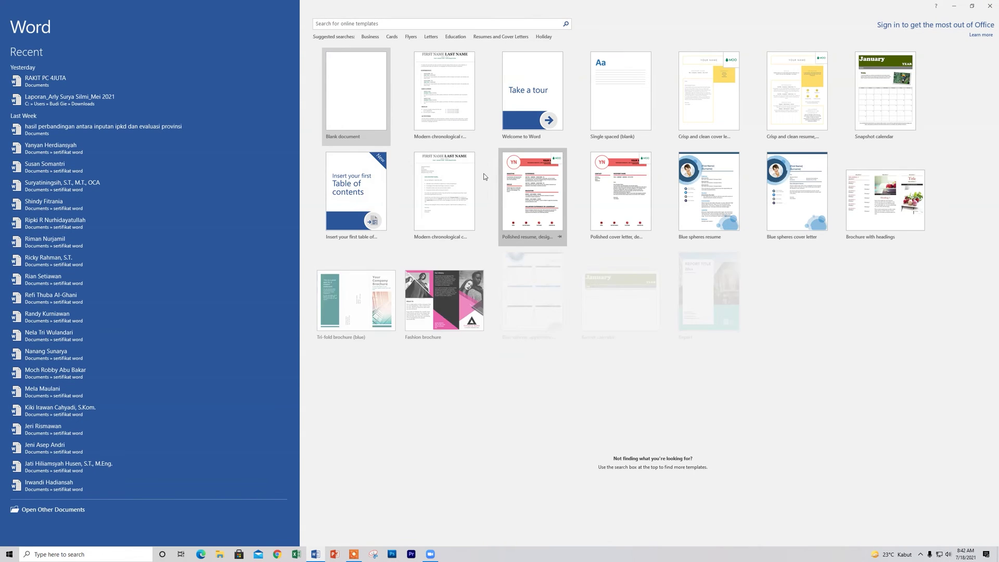
click(376, 103)
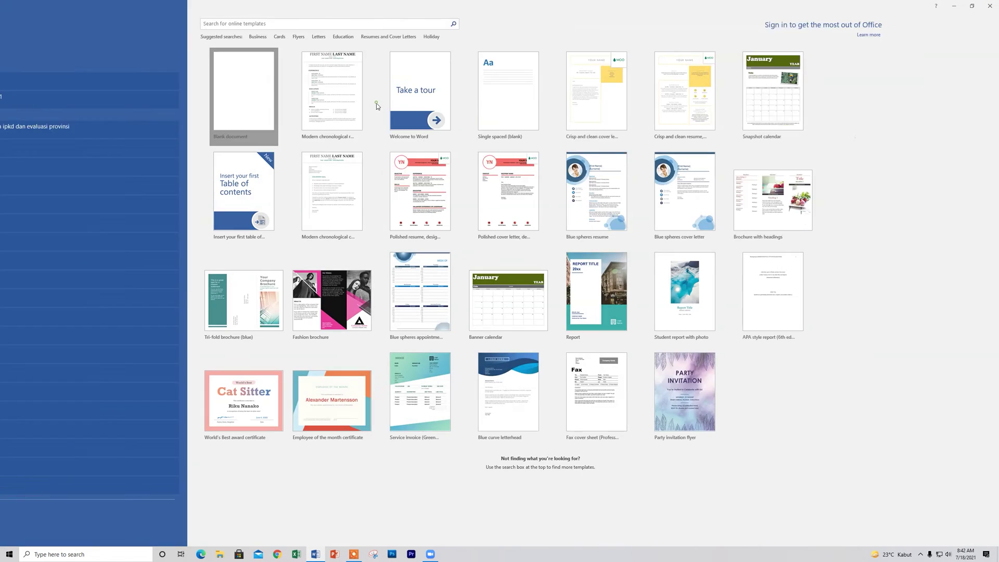
Paste the invitation into a blank document, delete the dial-in numbers and inviter line, then discard it.
key(ctrl+v)
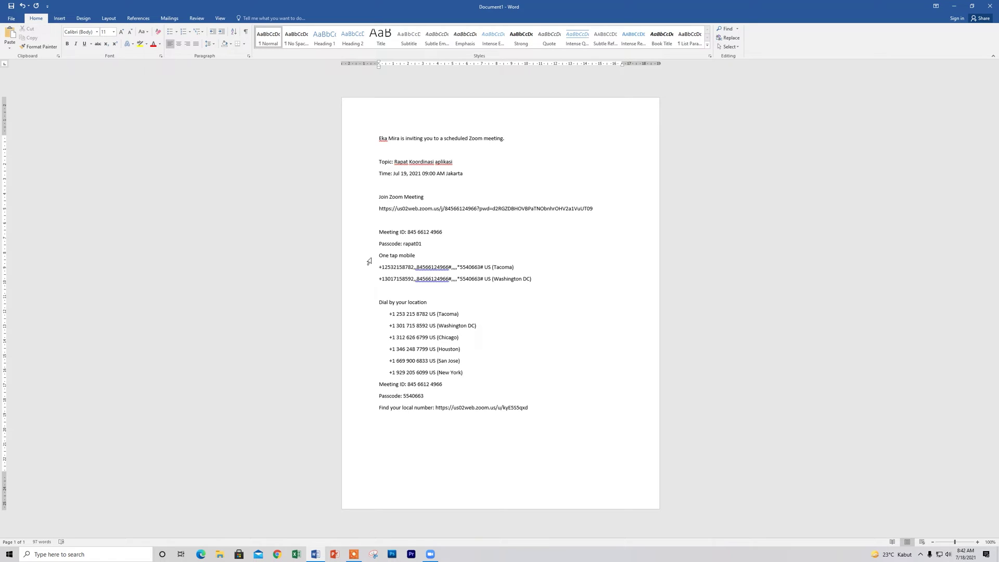
drag(379, 253, 535, 407)
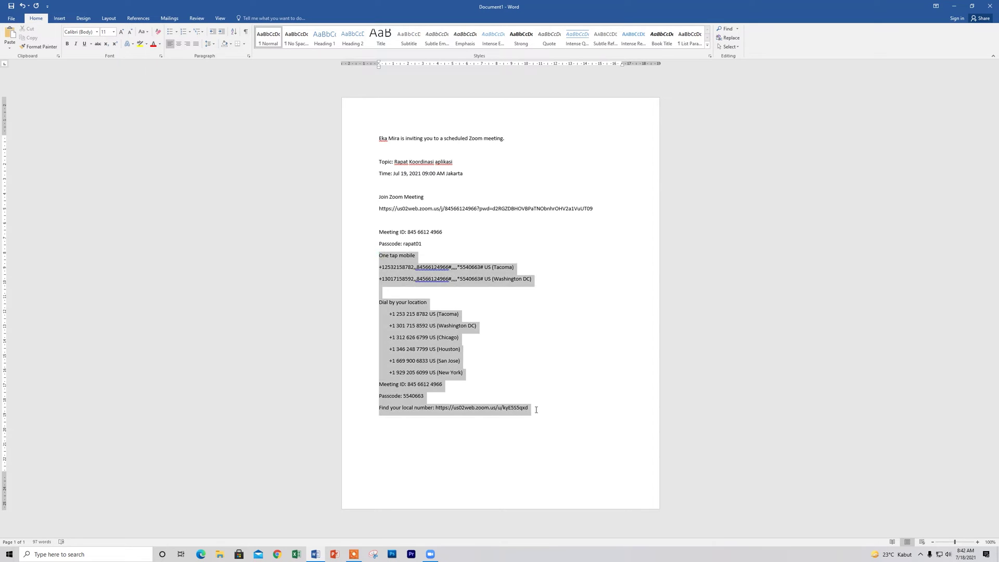
key(Delete)
click(359, 137)
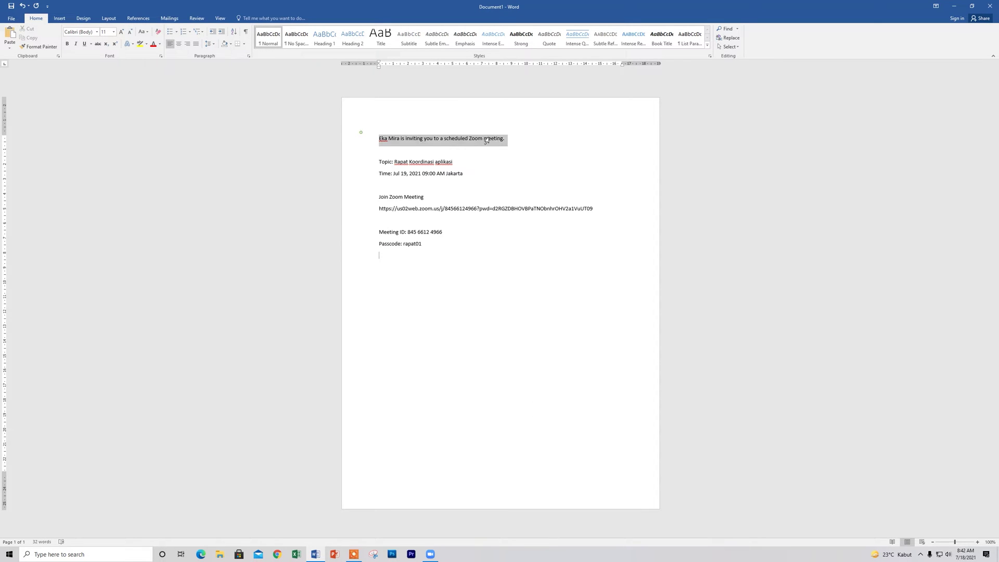
key(Delete)
drag(370, 150, 395, 243)
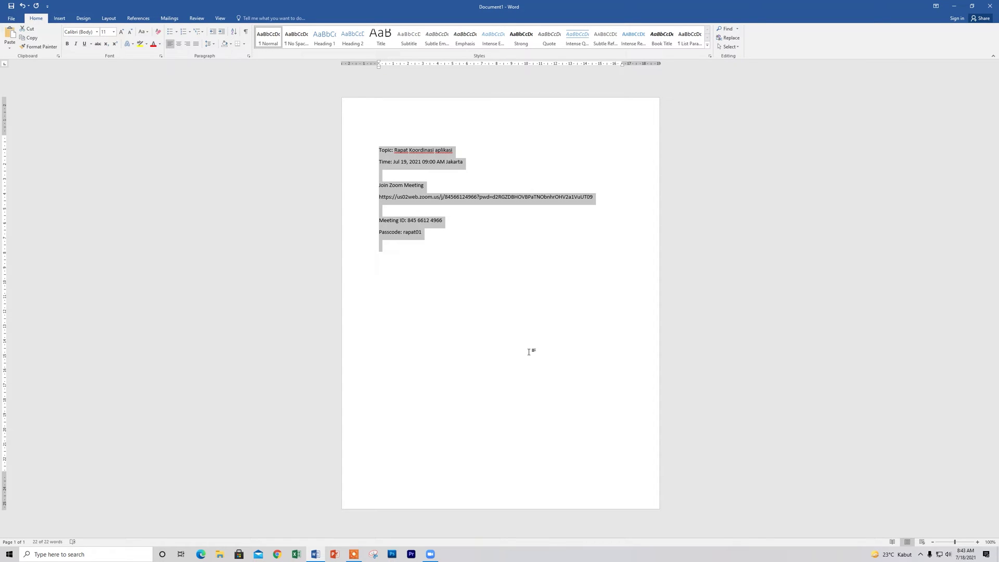
click(995, 7)
click(508, 292)
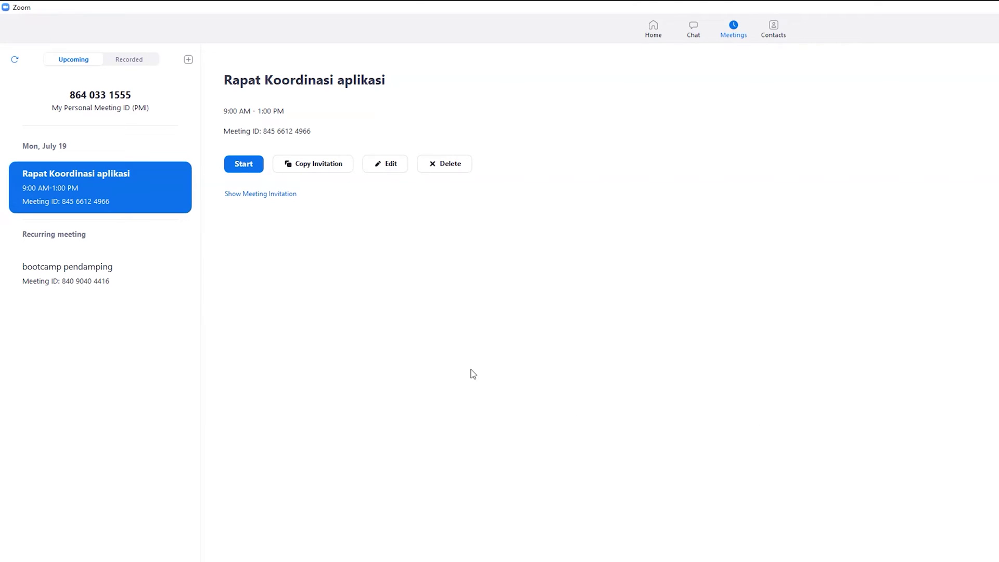
Expand the full meeting invitation and select its text from Topic through meeting ID.
click(276, 198)
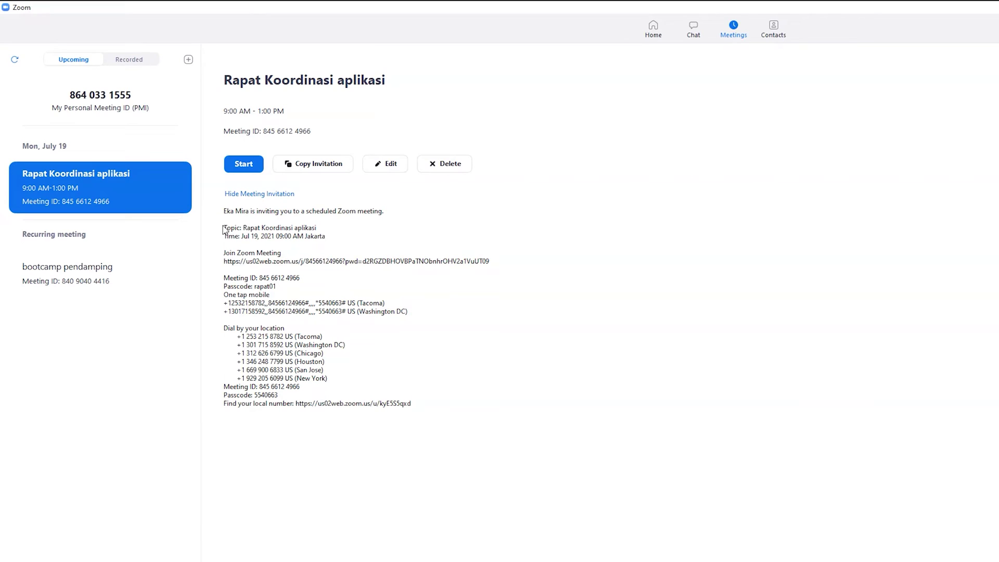
drag(224, 228, 281, 286)
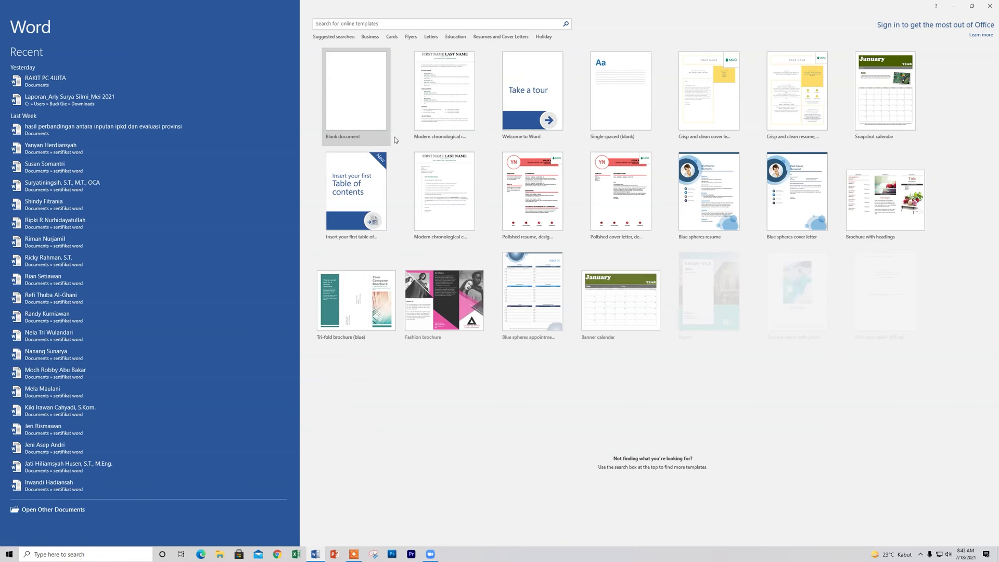
Paste the copied invitation into a new blank Word document, then close it without saving.
click(367, 121)
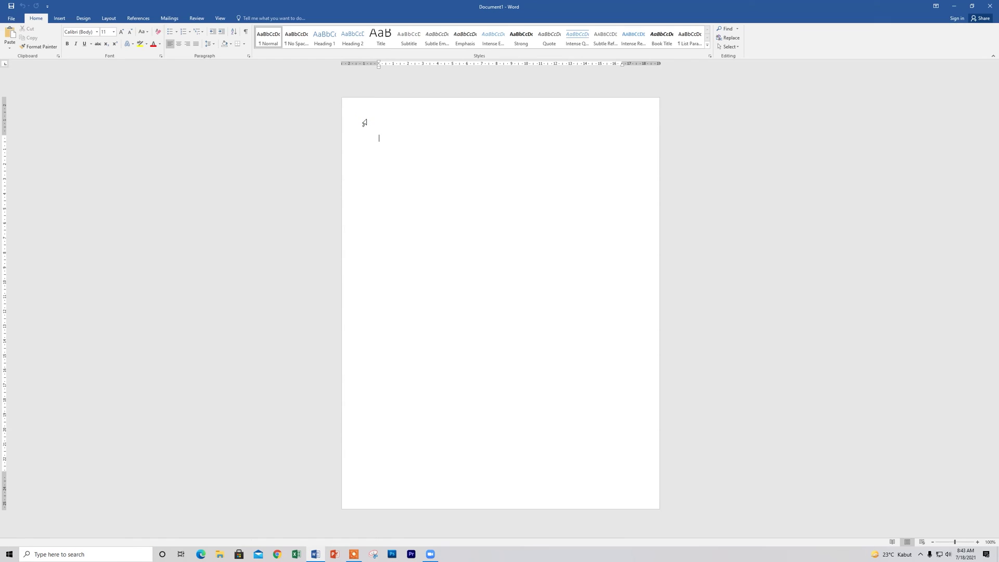
key(ctrl+v)
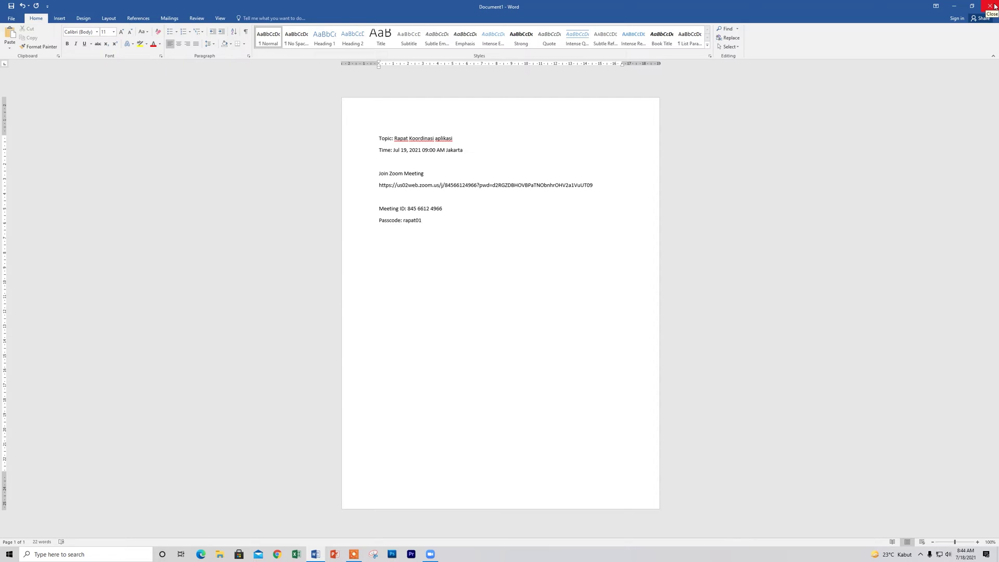
click(992, 6)
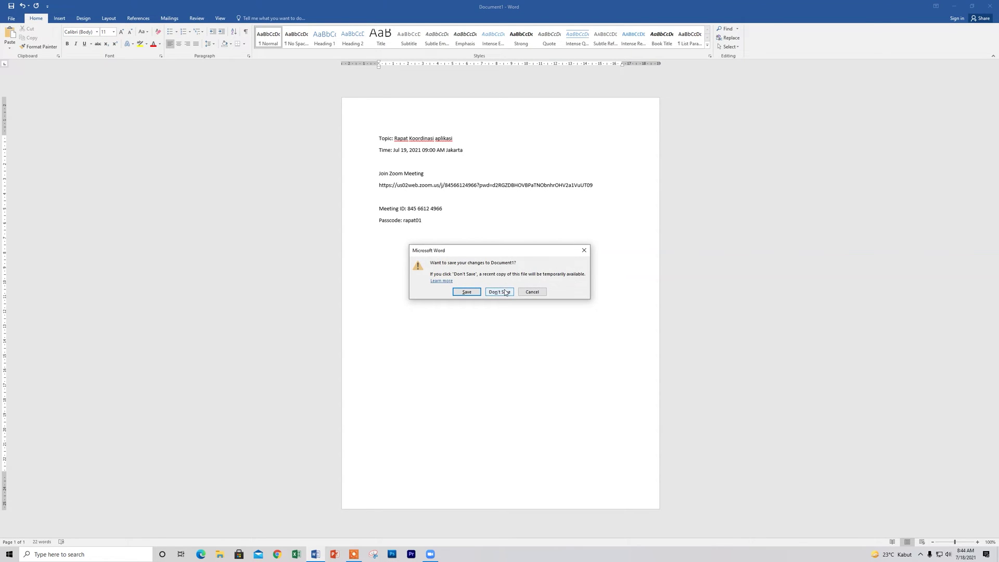
click(499, 291)
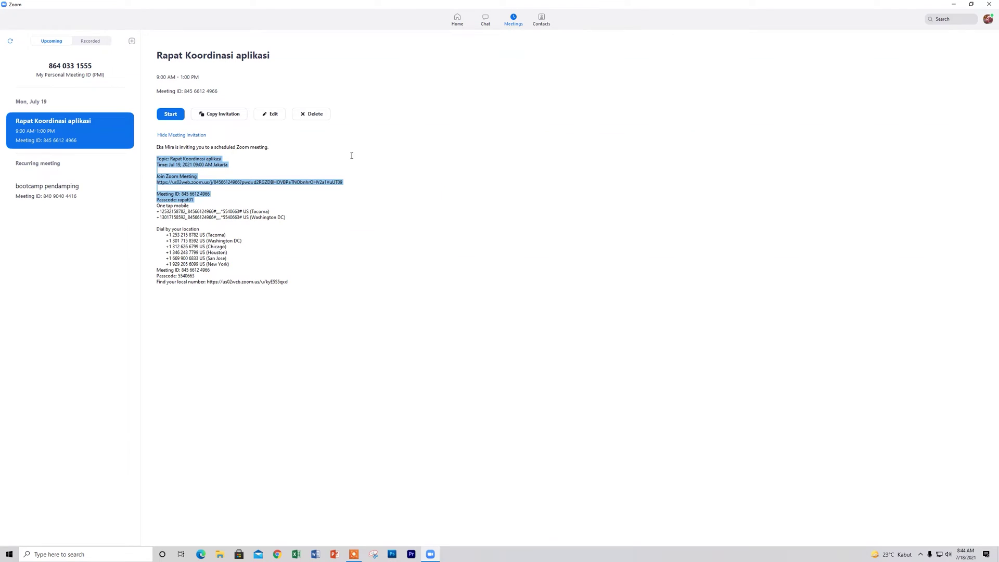
Append 'kepegawaian' to the meeting's topic and save the edited meeting.
click(276, 117)
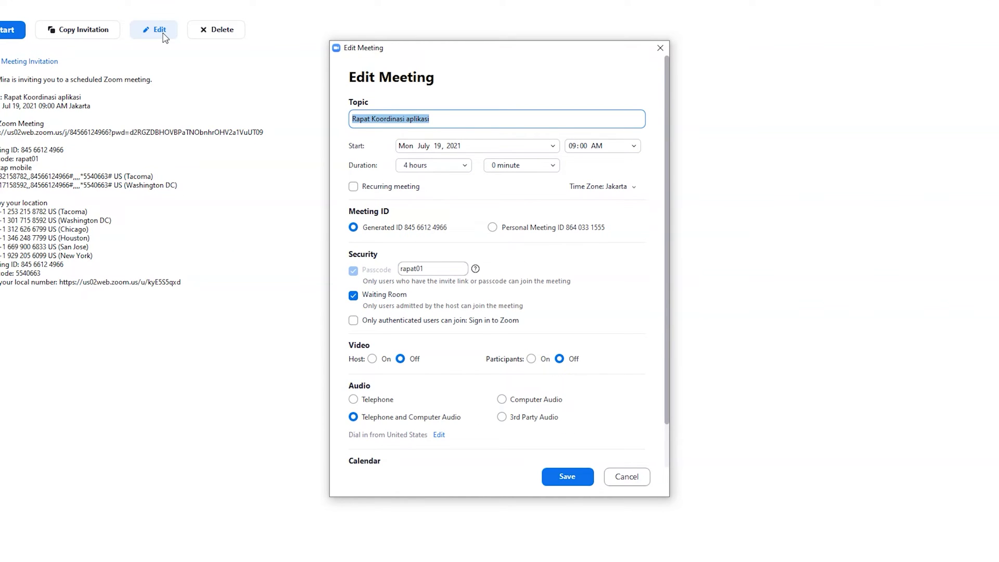
click(445, 121)
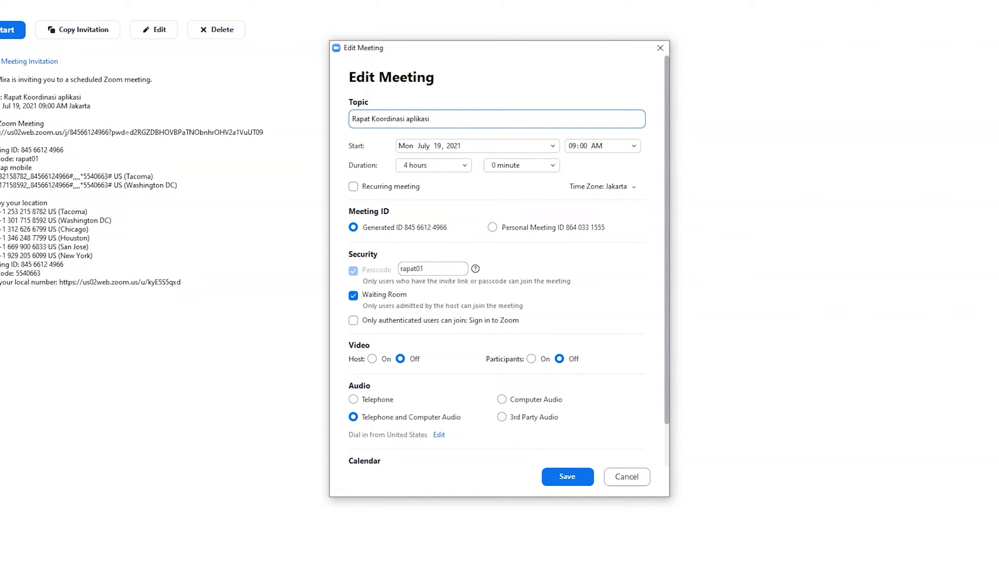
text(p)
key(BackSpace)
text(kepegawaian)
click(565, 475)
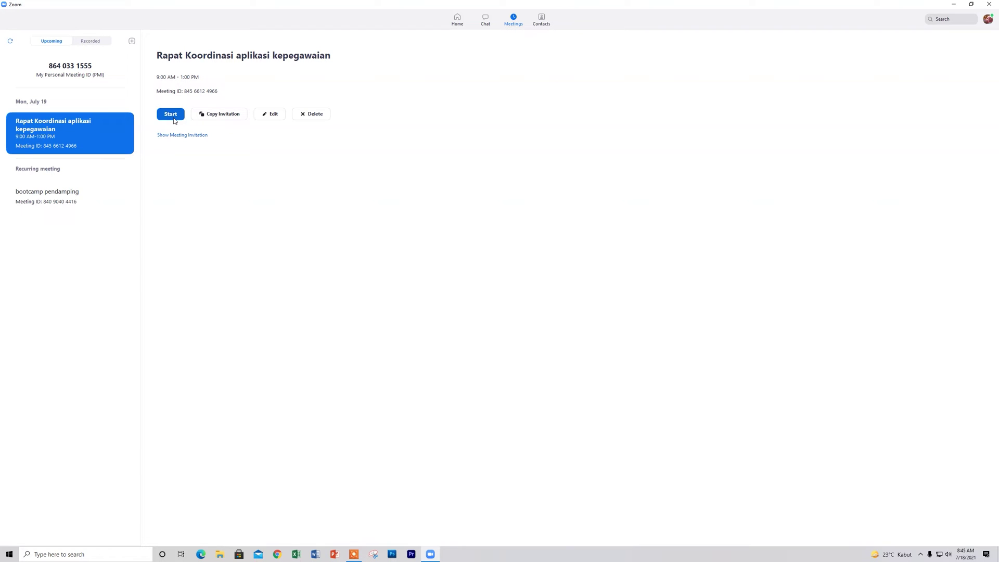
Compare the bootcamp pendamping and Rapat Koordinasi aplikasi kepegawaian meetings, then start the latter.
click(67, 211)
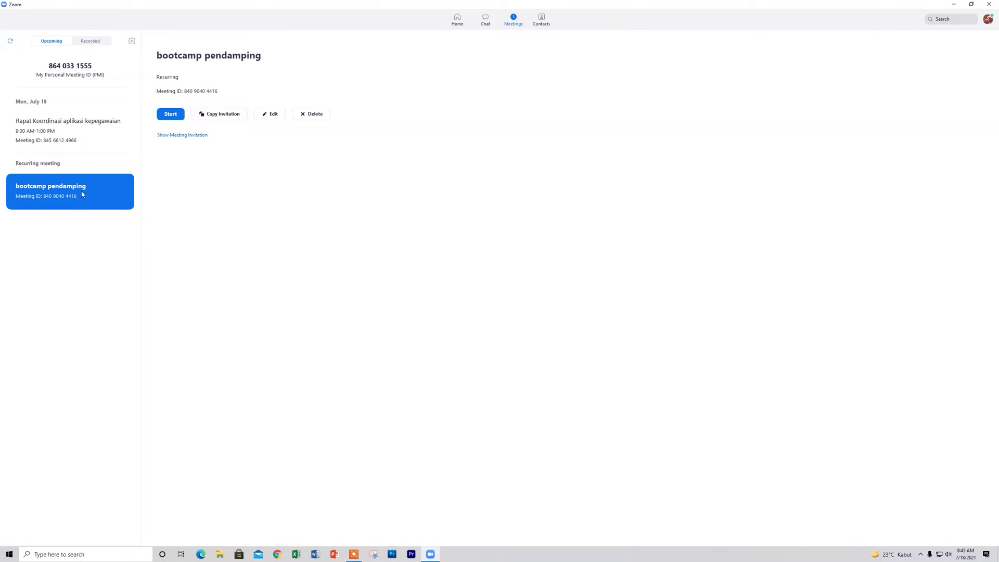
click(54, 131)
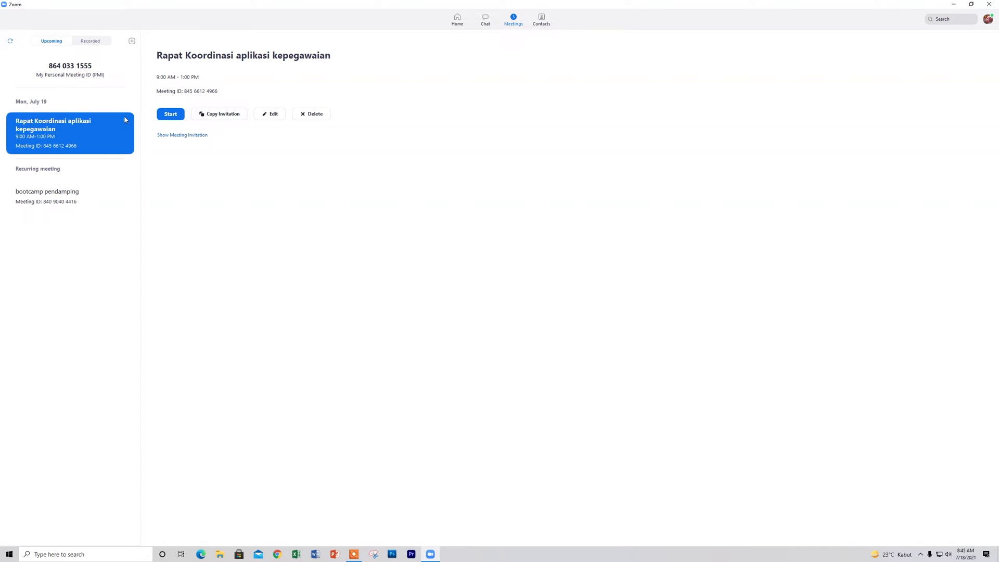
click(41, 203)
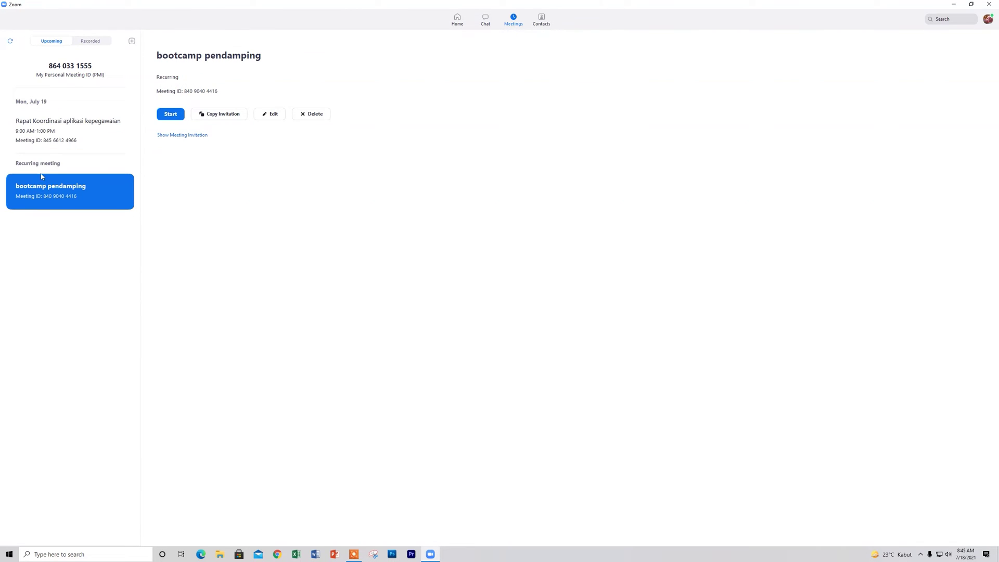
click(60, 131)
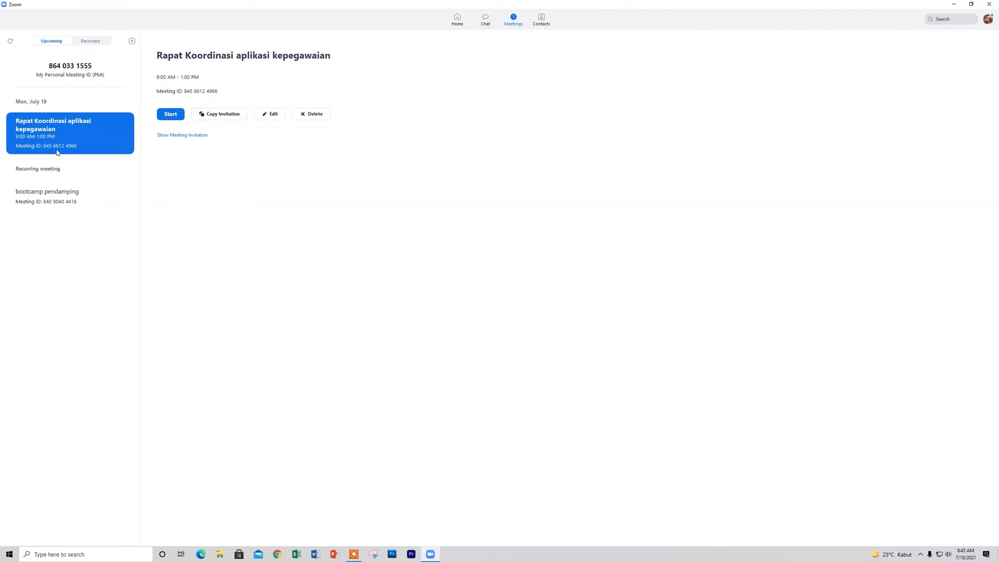
click(177, 119)
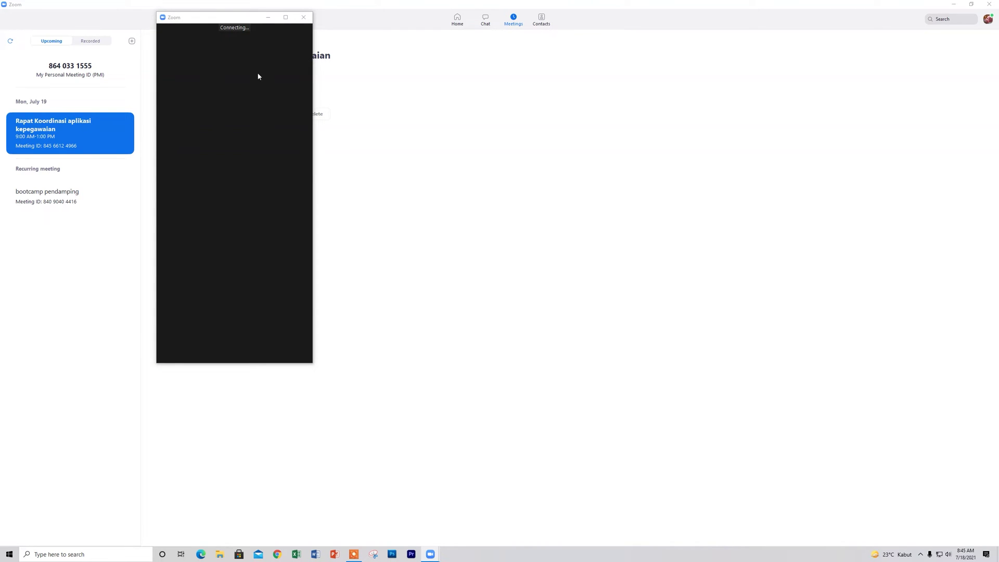
Maximize the meeting window and join with computer audio, microphone muted and camera left off.
click(288, 19)
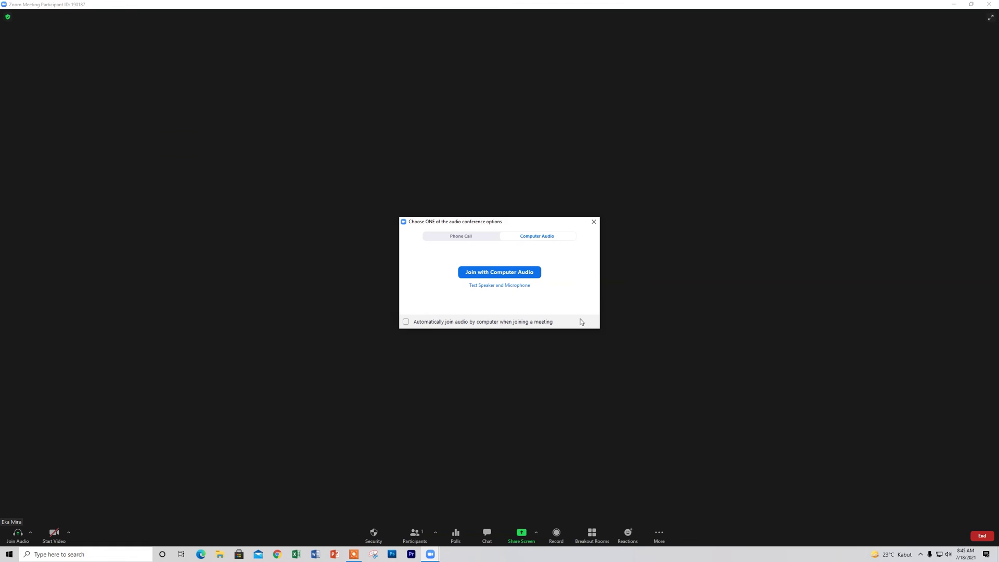
click(521, 278)
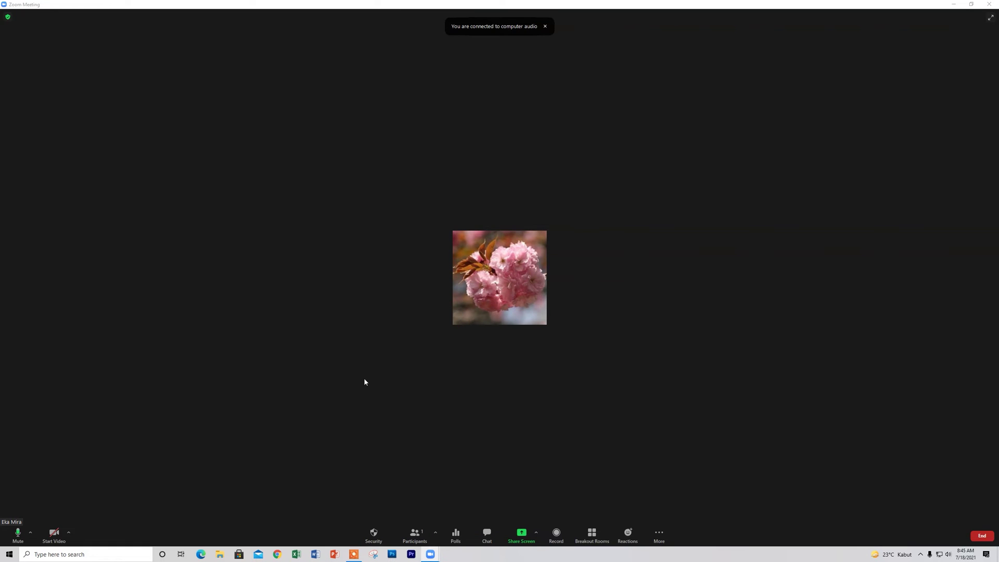
click(18, 533)
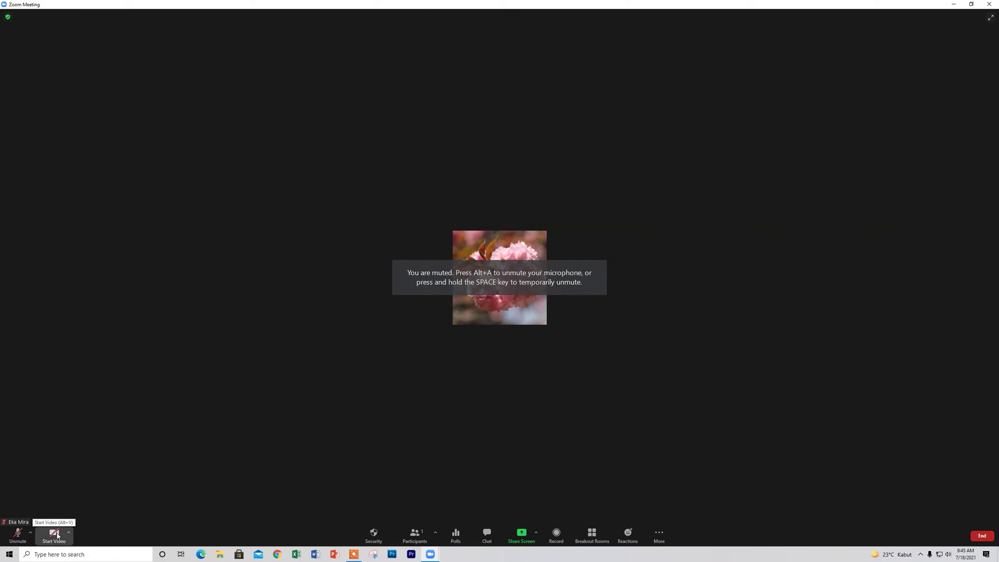
click(57, 536)
click(56, 535)
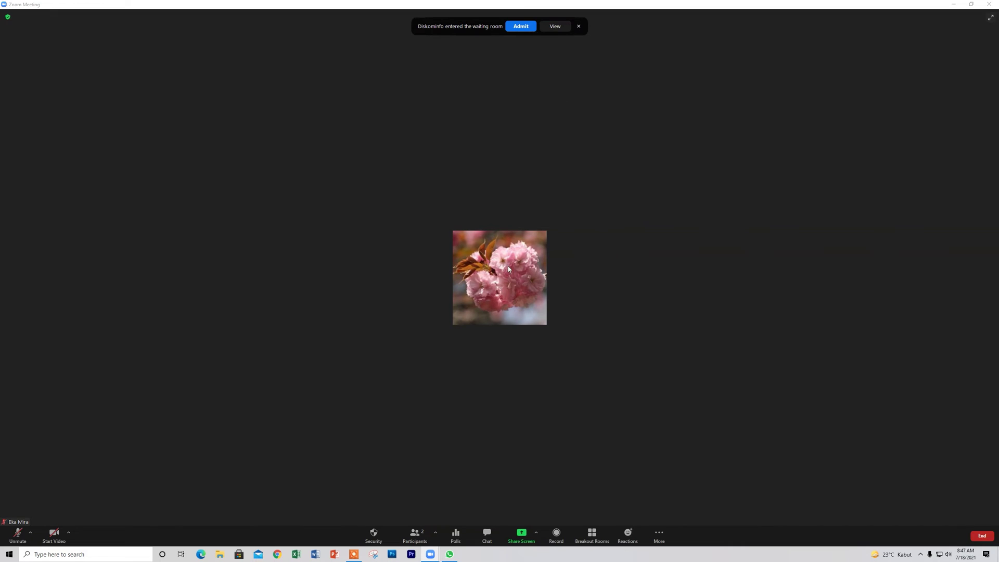
Open the participant list and admit the participant waiting in the waiting room.
click(421, 530)
mouse_move(916, 52)
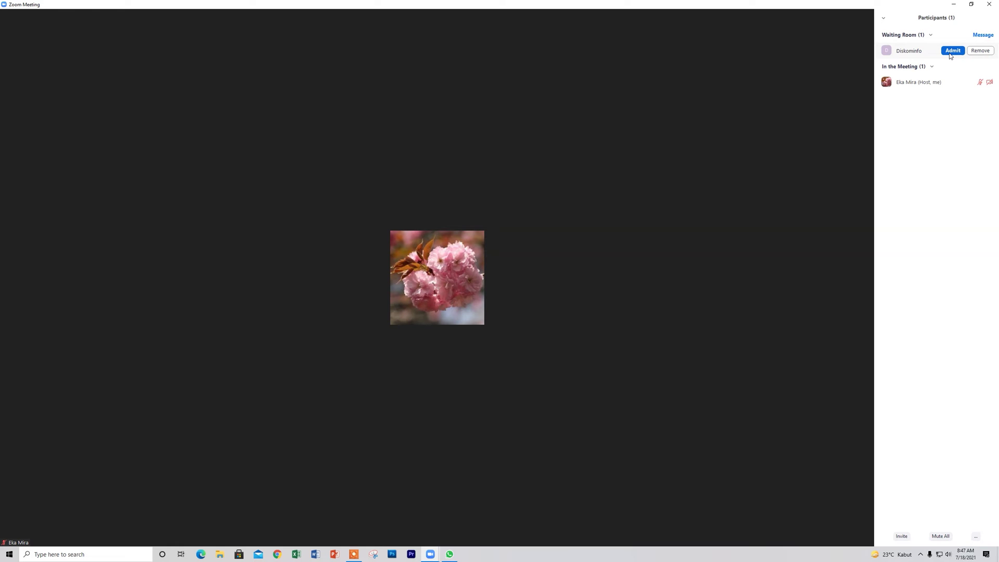
click(950, 54)
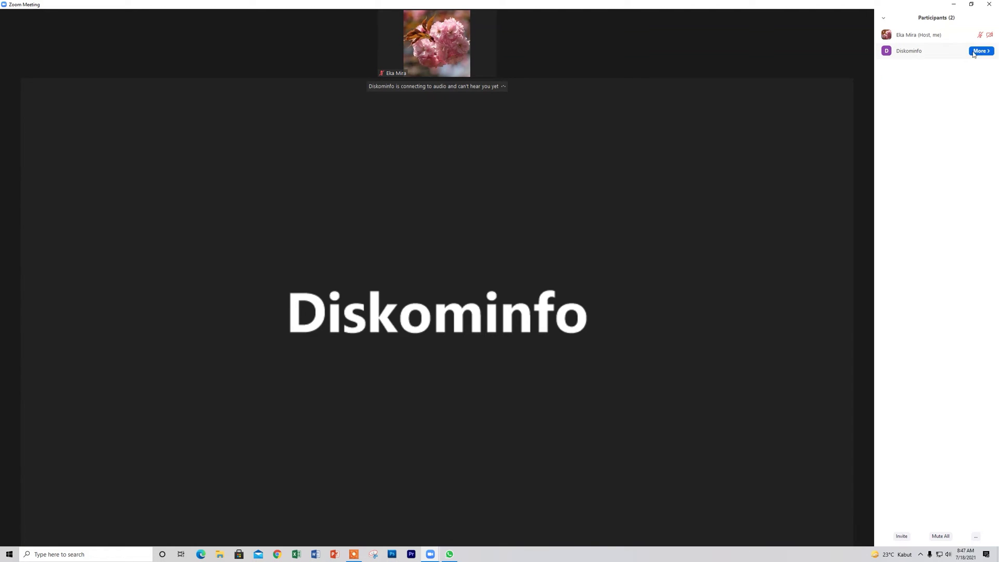
mouse_move(925, 62)
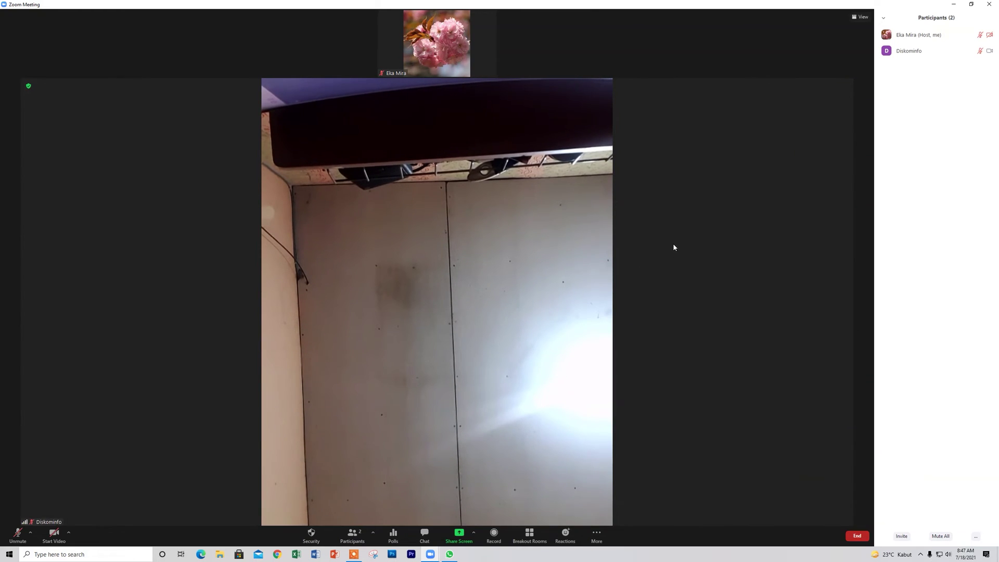
mouse_move(439, 71)
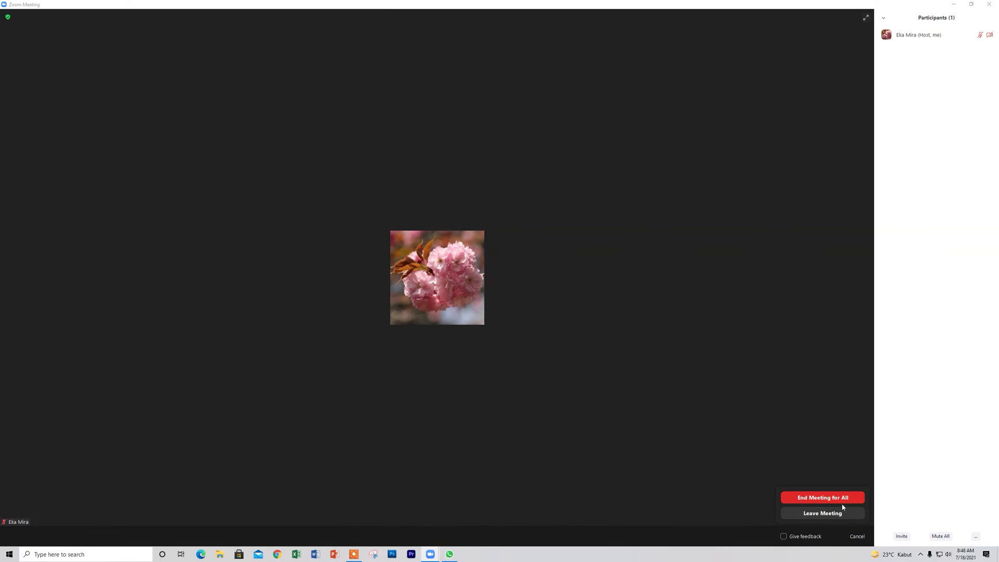
End the meeting, then uncheck Waiting Room in the scheduled meeting's settings and save.
click(838, 498)
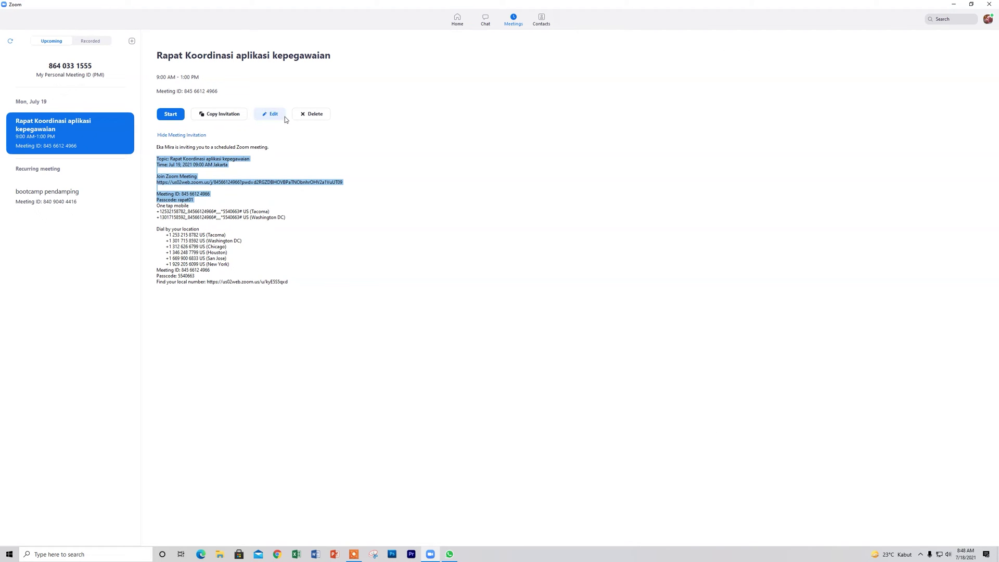
click(270, 114)
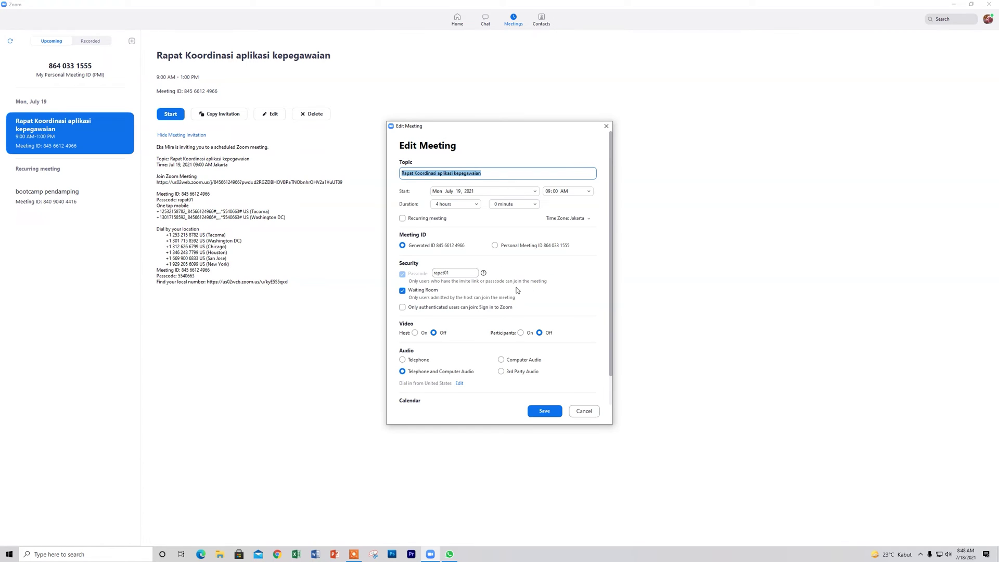
click(402, 291)
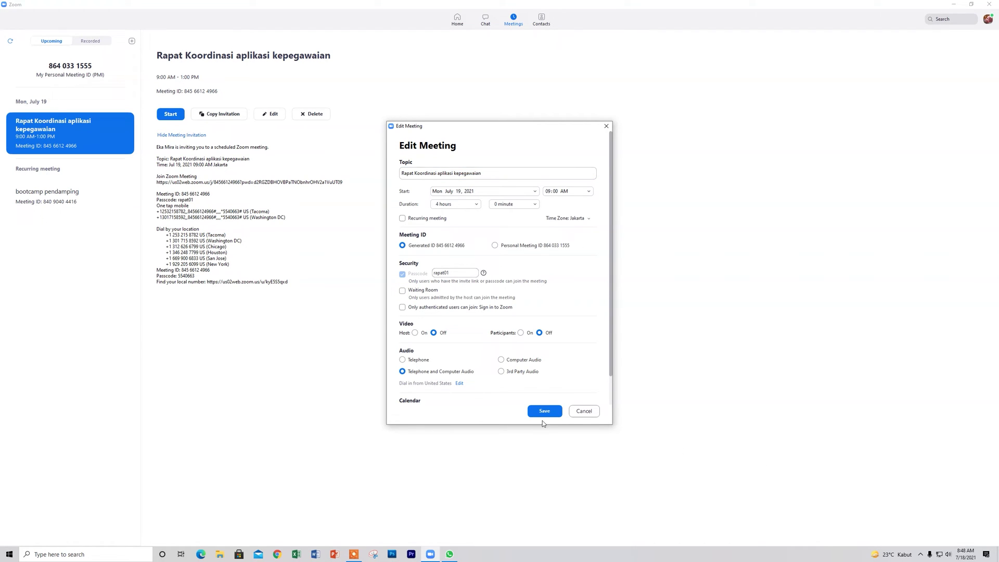
click(544, 411)
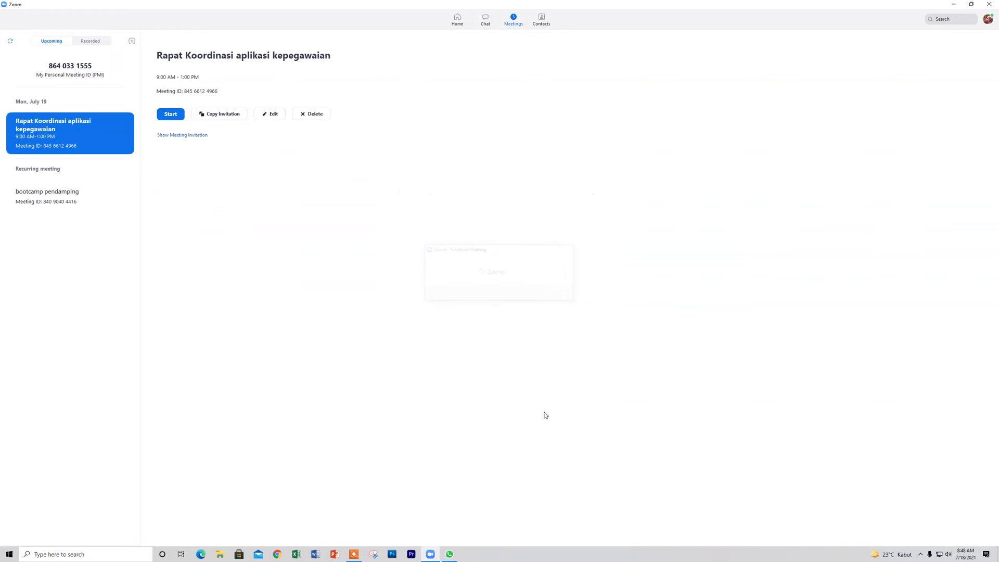
click(990, 5)
Restart the meeting in a maximized window and join with computer audio.
click(179, 116)
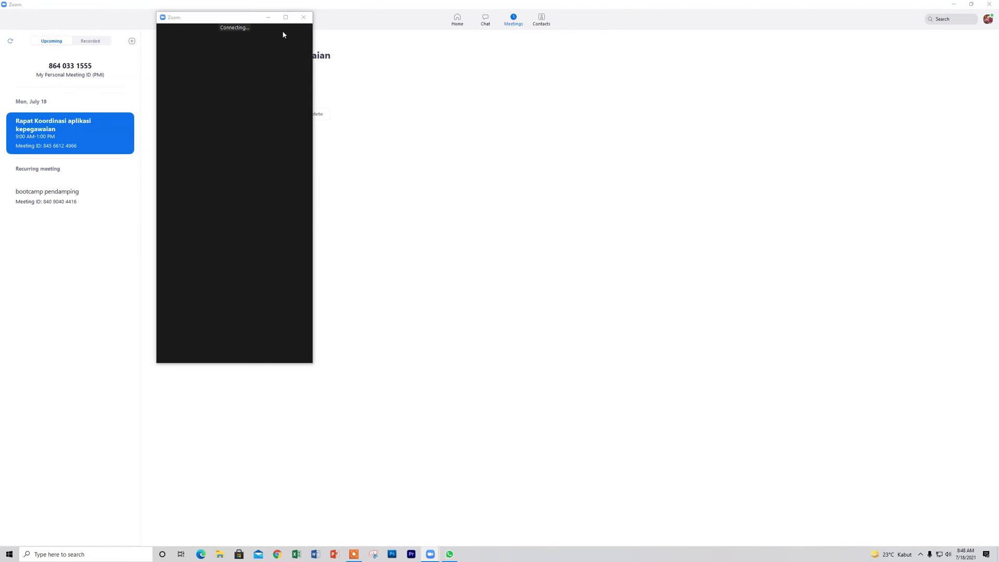
click(285, 18)
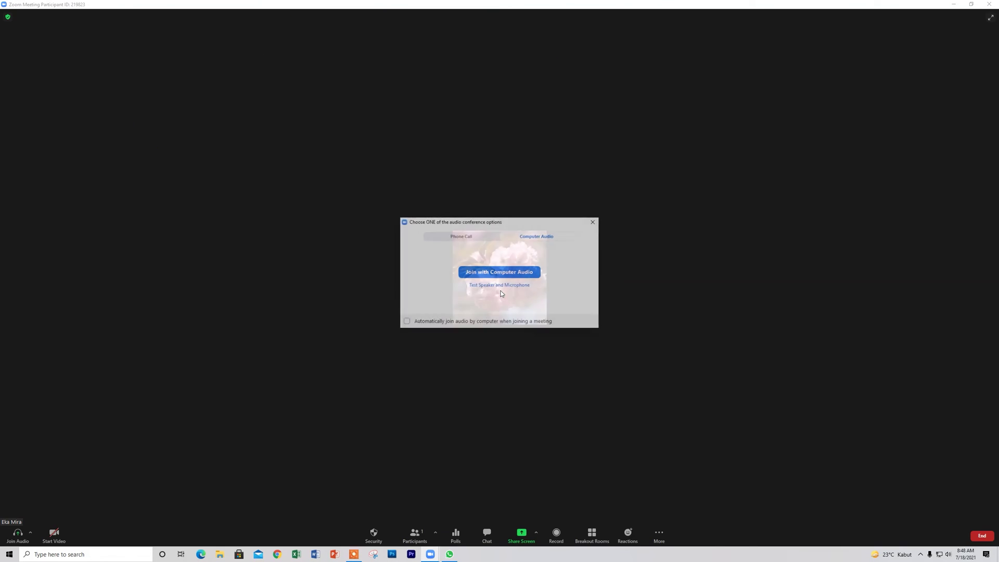
click(468, 273)
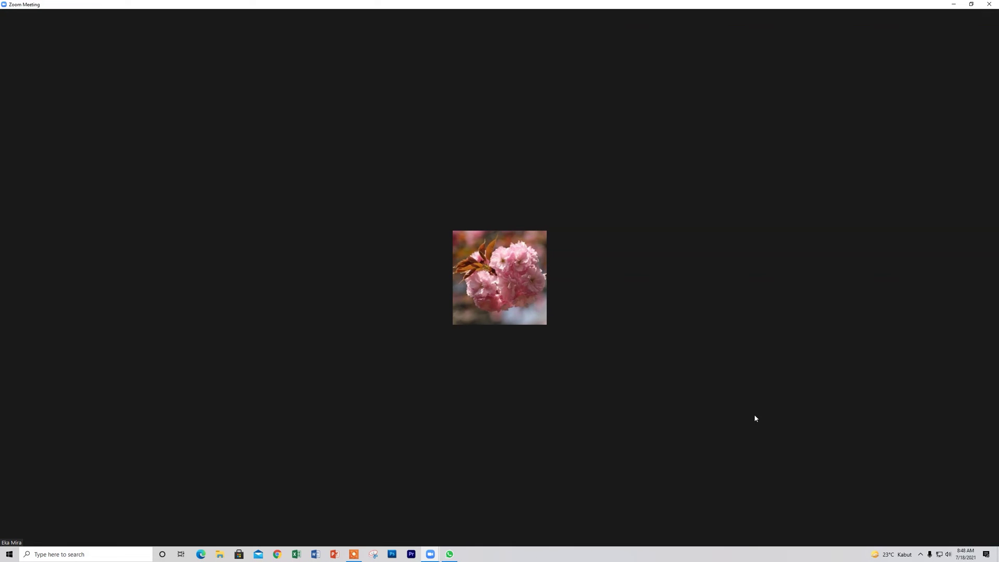
Show the participant list, mute the microphone, and bring up the Security options.
mouse_move(755, 418)
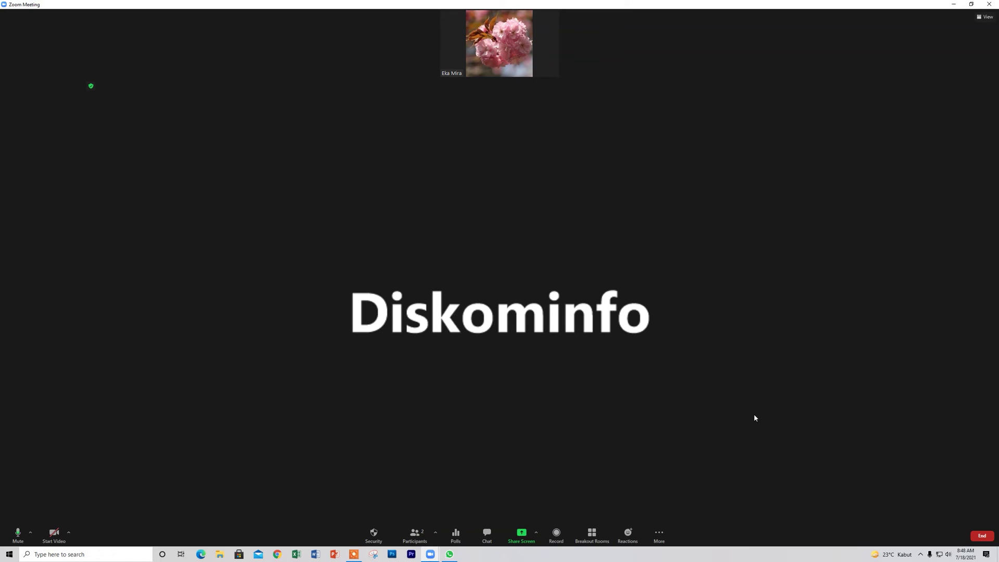
click(415, 535)
mouse_move(990, 51)
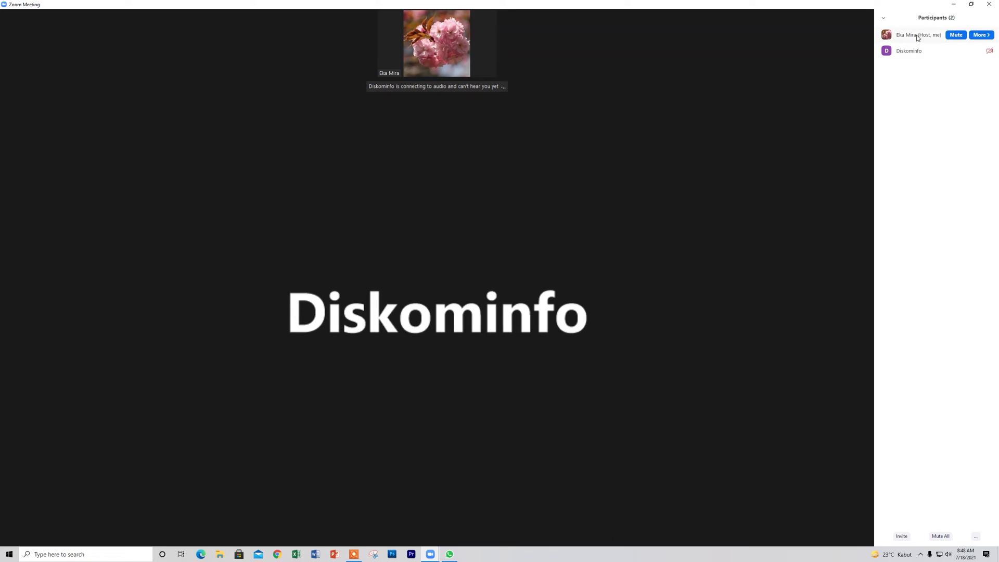
mouse_move(829, 181)
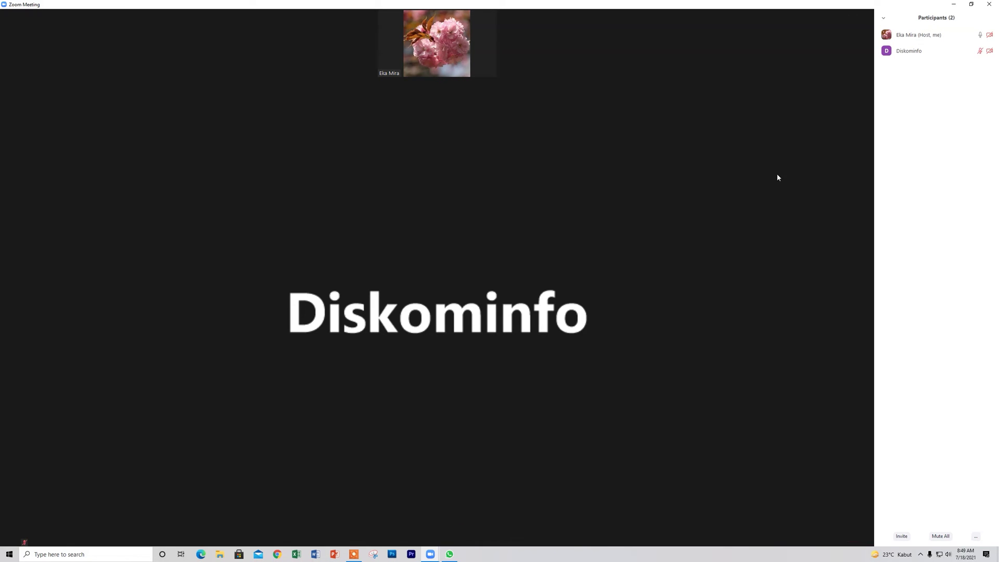
mouse_move(754, 185)
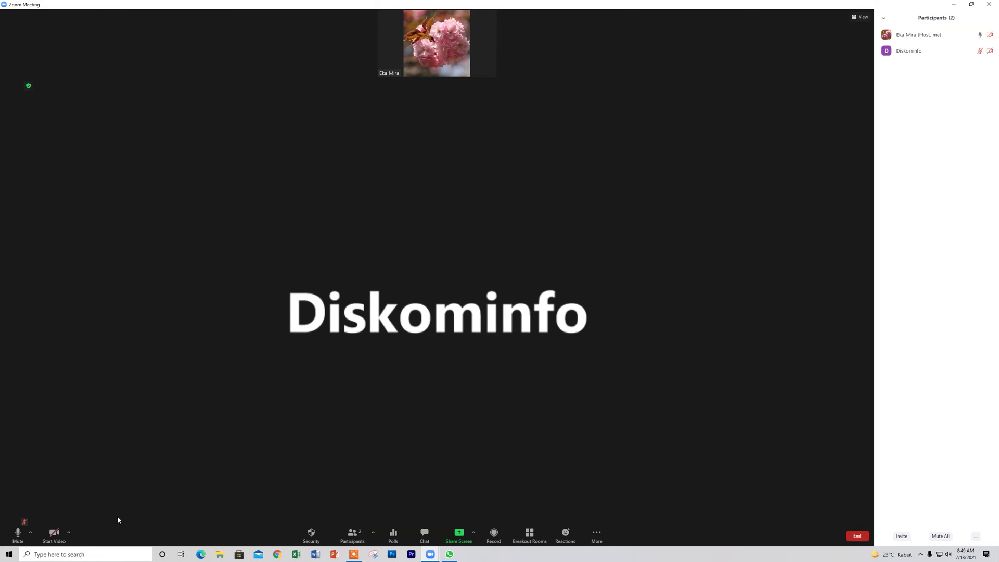
click(18, 533)
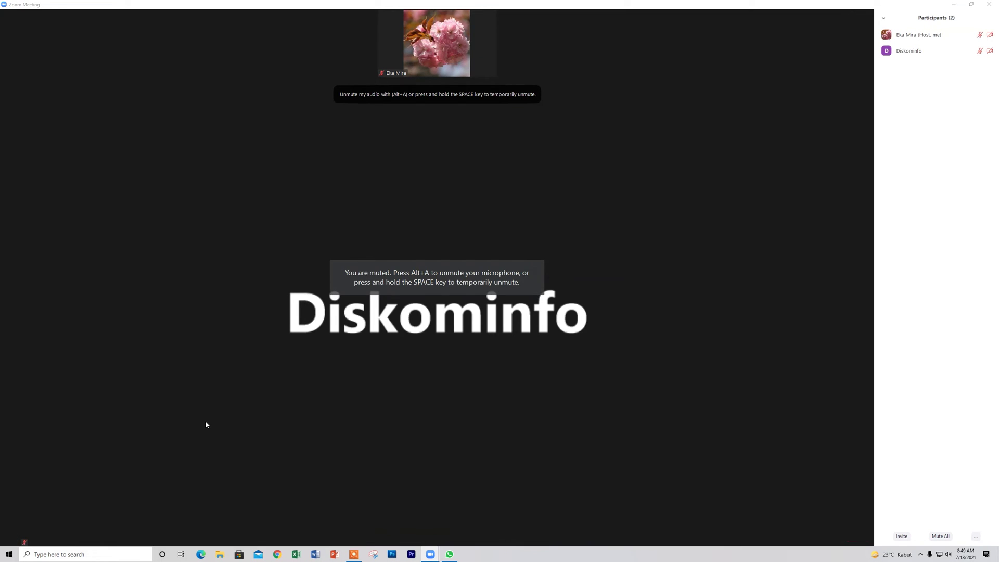
mouse_move(431, 56)
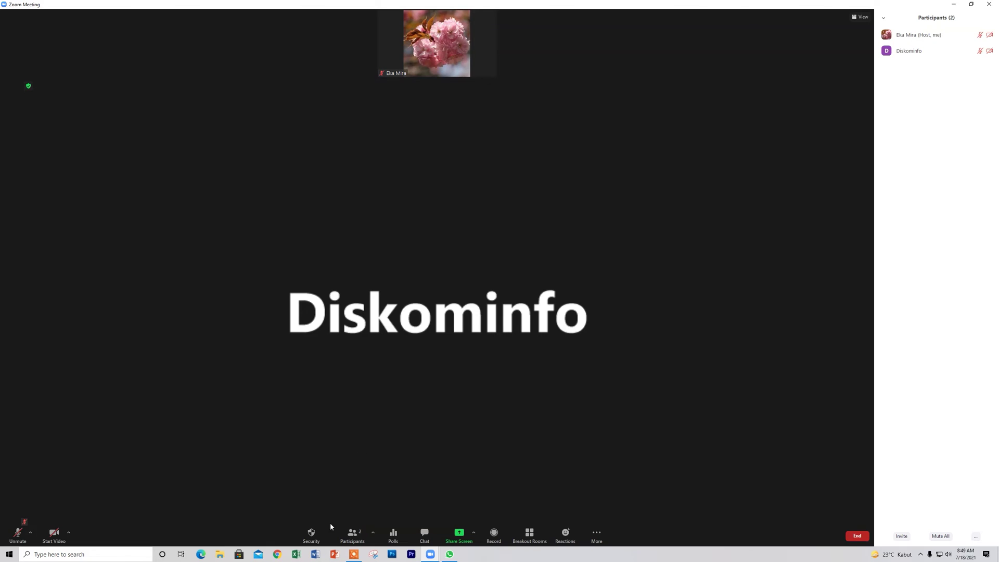
click(317, 541)
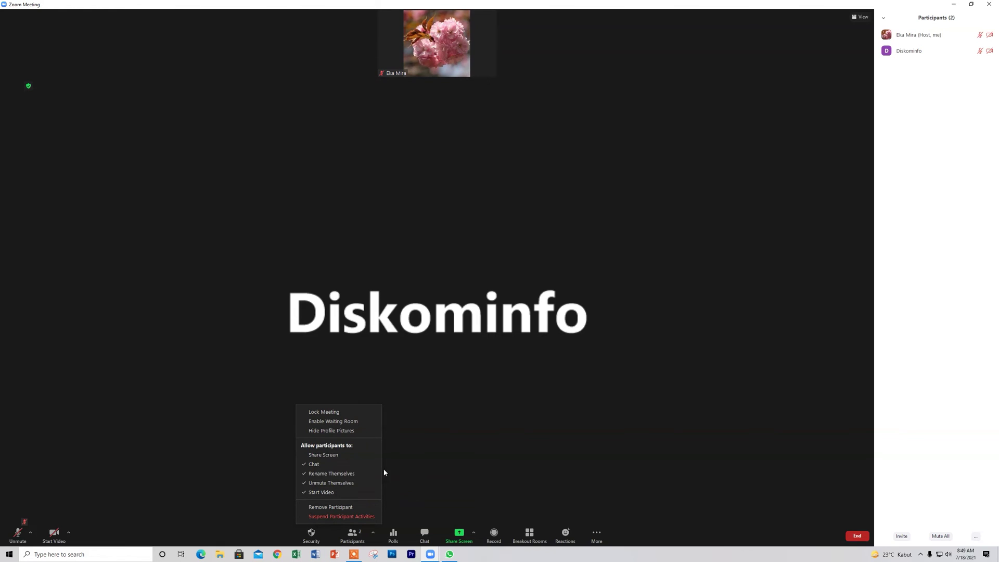
Turn on Lock Meeting under Security, then uncheck it to unlock the meeting.
click(329, 412)
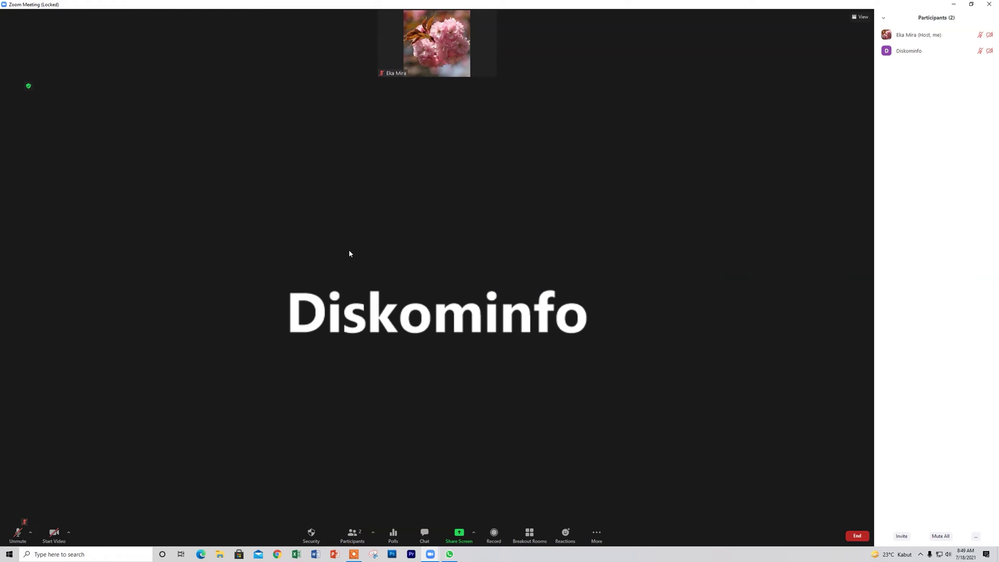
click(316, 536)
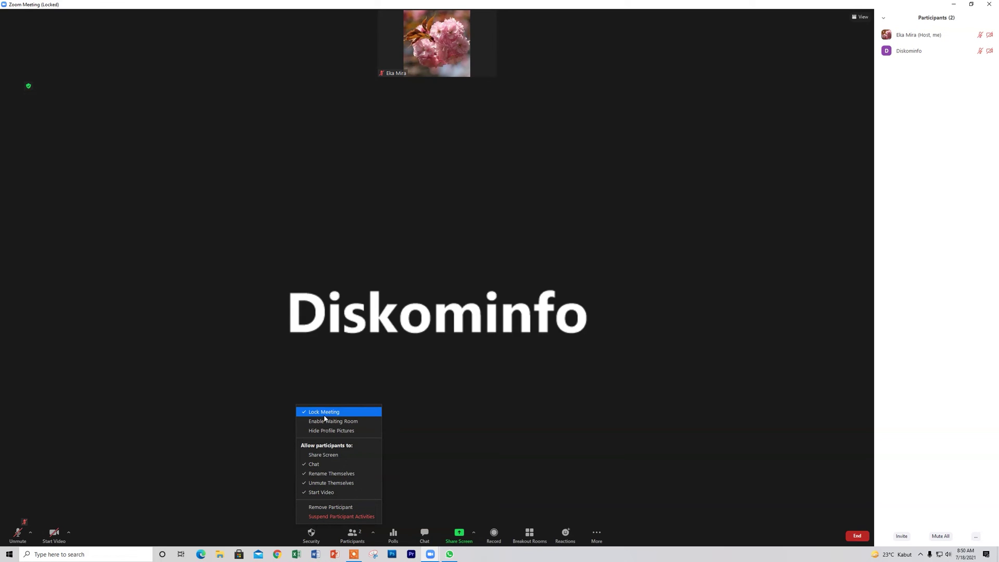
click(326, 413)
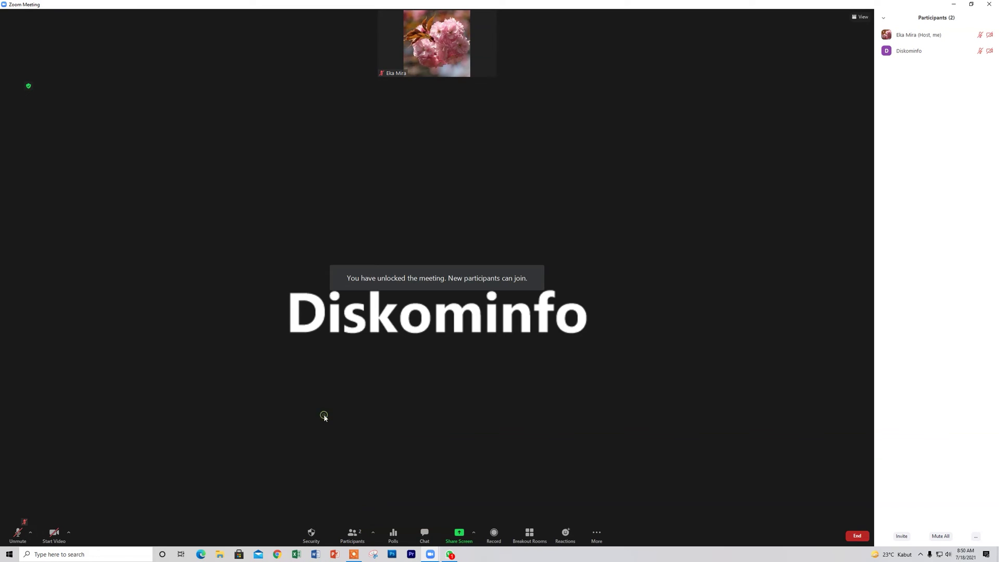
click(311, 538)
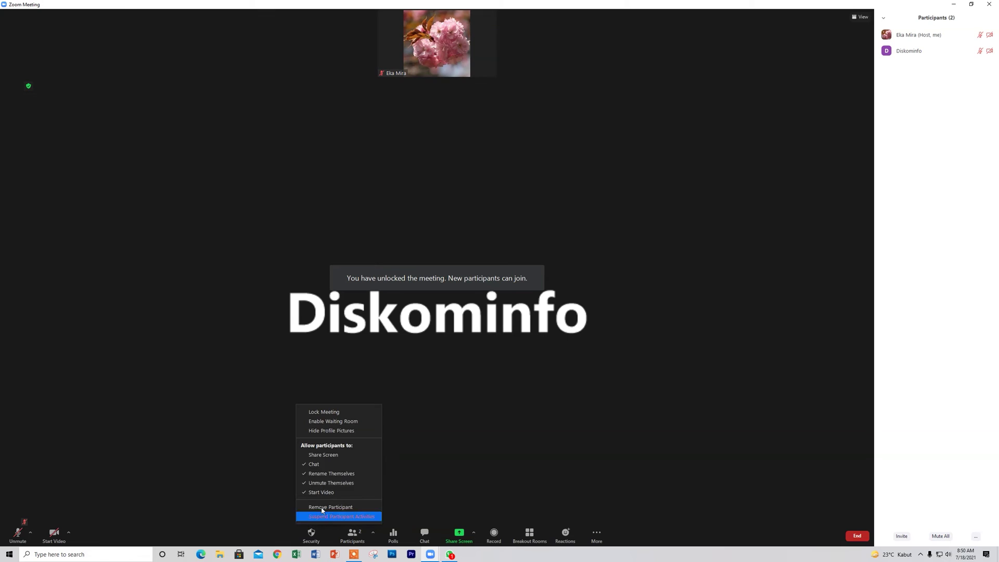
Toggle Enable Waiting Room on and back off, then check Hide Profile Pictures.
click(337, 422)
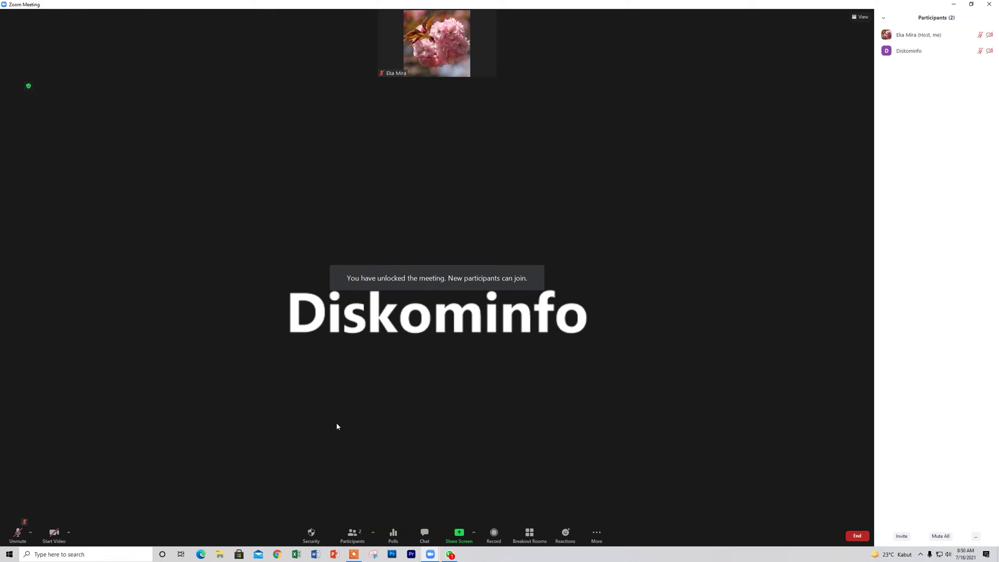
click(311, 536)
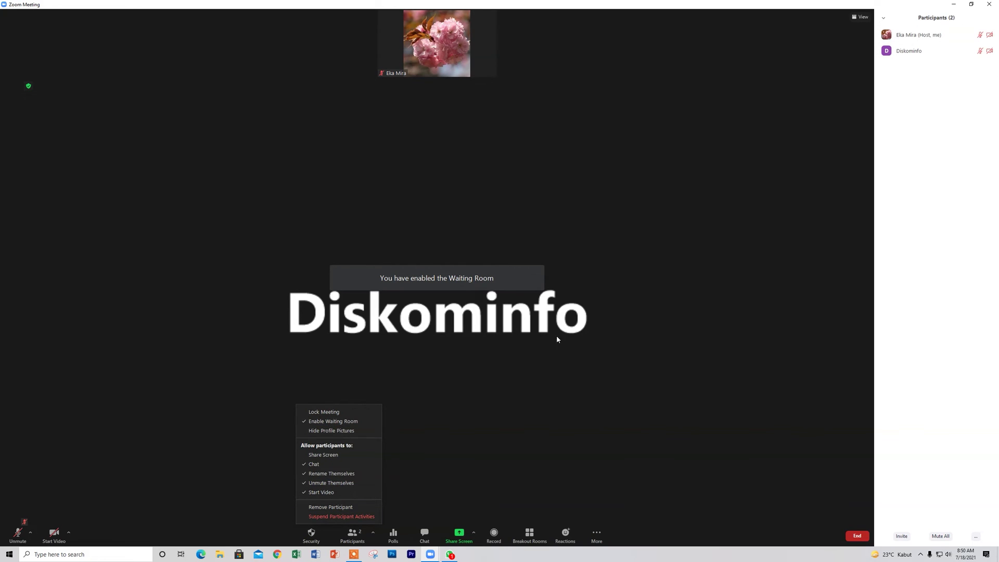
click(311, 426)
click(311, 534)
click(328, 431)
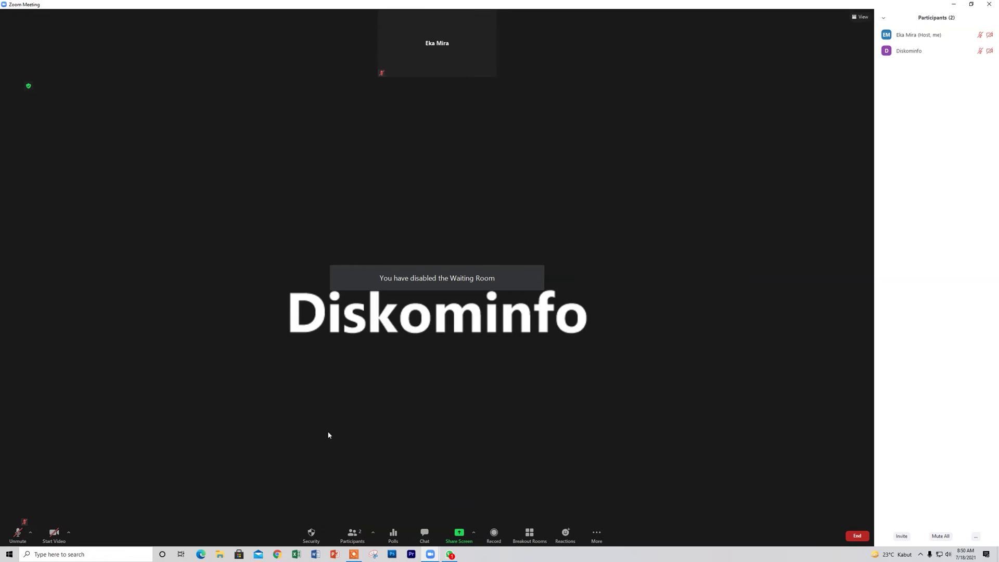
Toggle Hide Profile Pictures off, on, and off again so profile photos are shown.
click(312, 540)
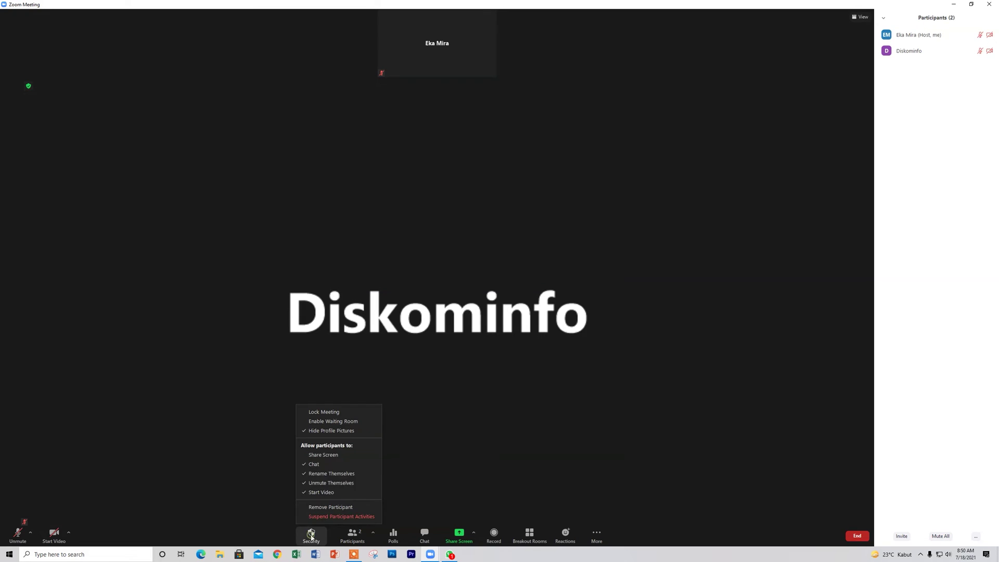
click(332, 431)
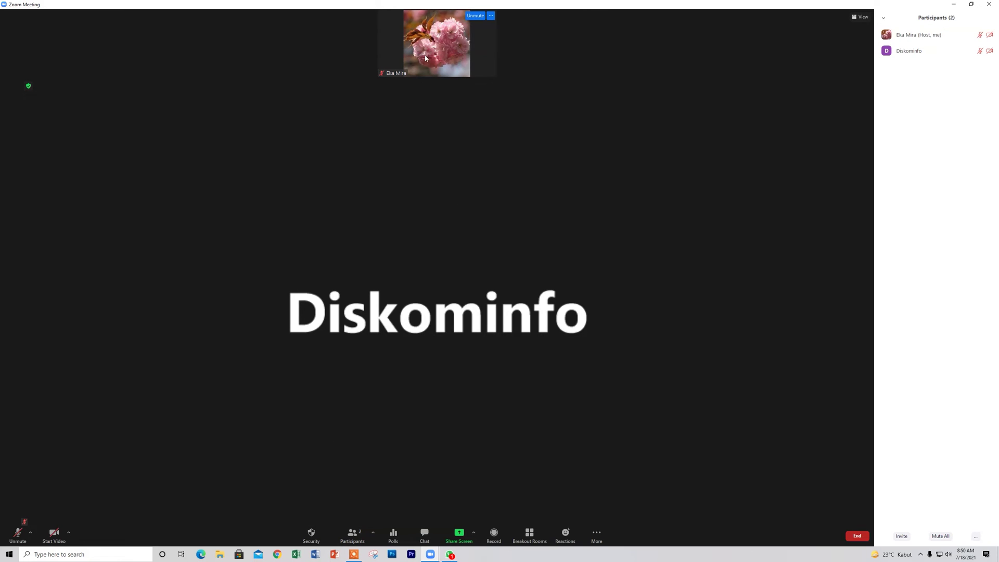
click(312, 534)
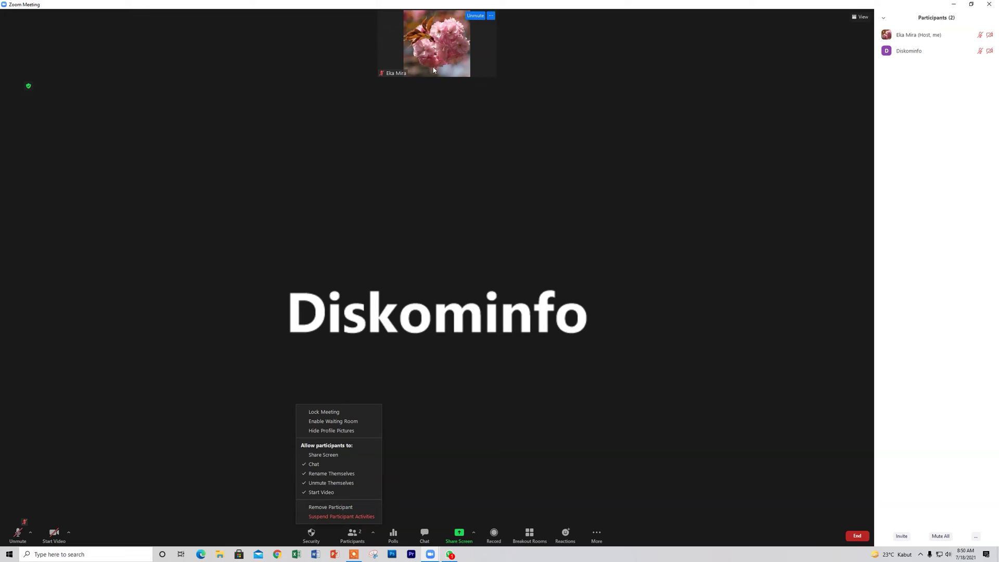
click(319, 431)
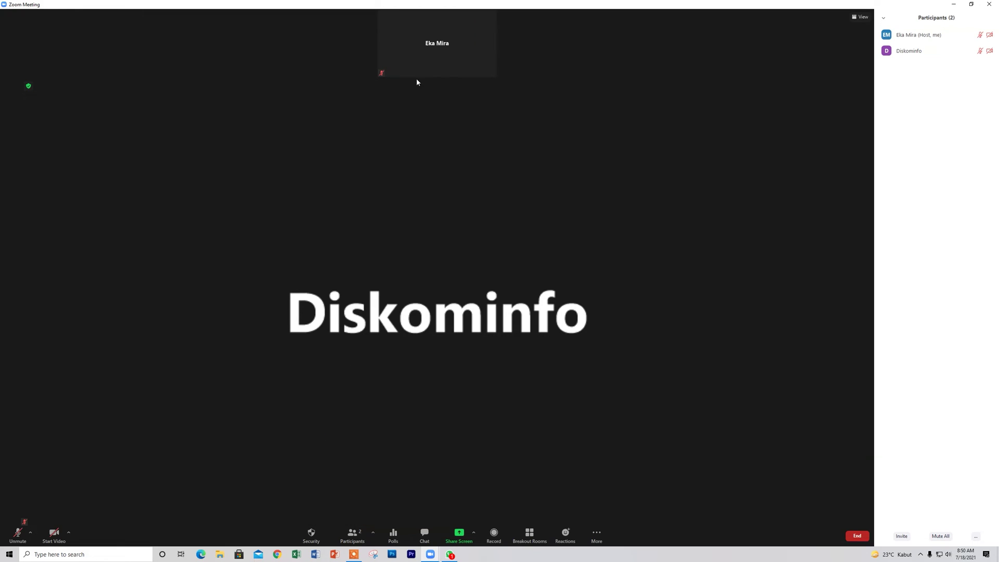
click(311, 533)
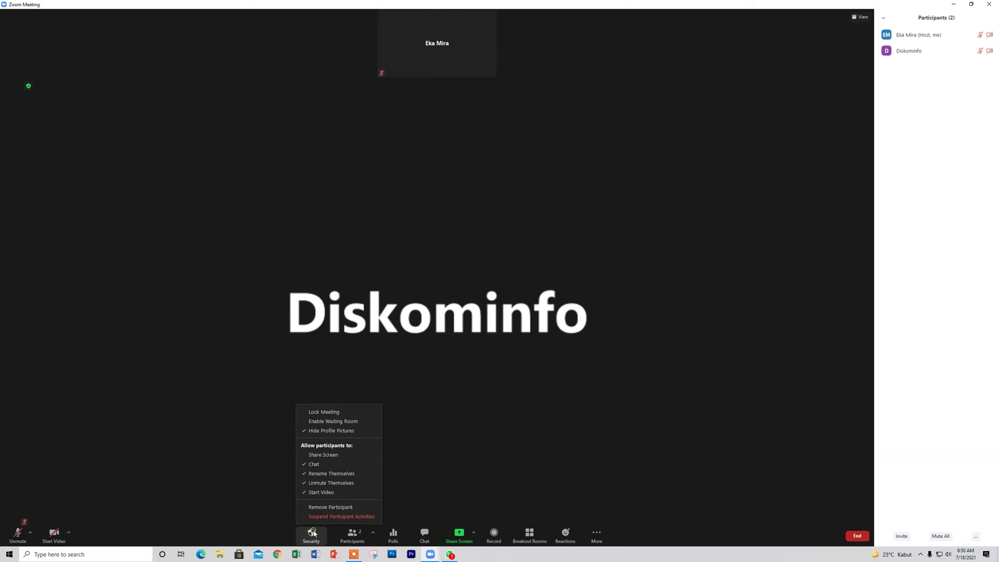
click(321, 433)
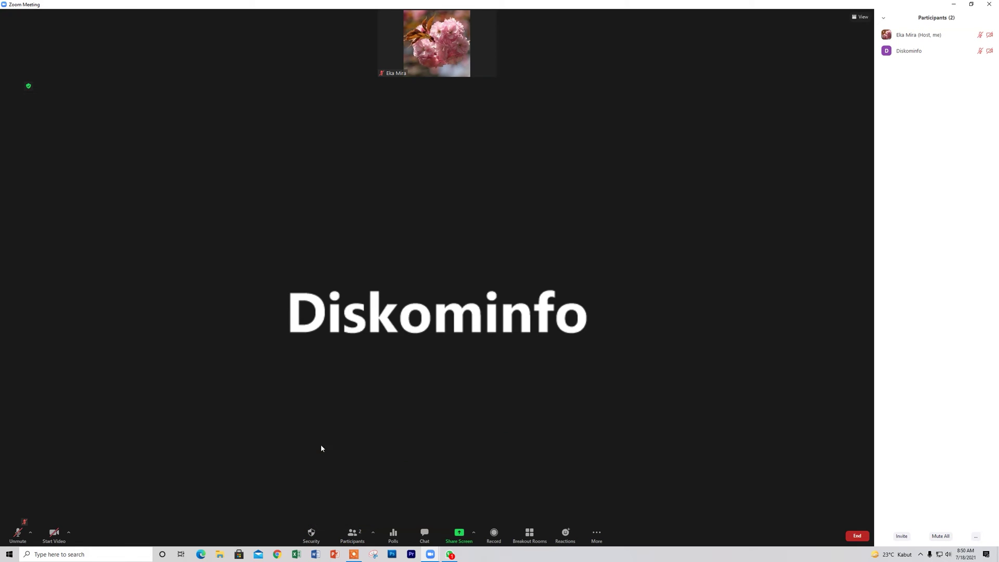
click(311, 534)
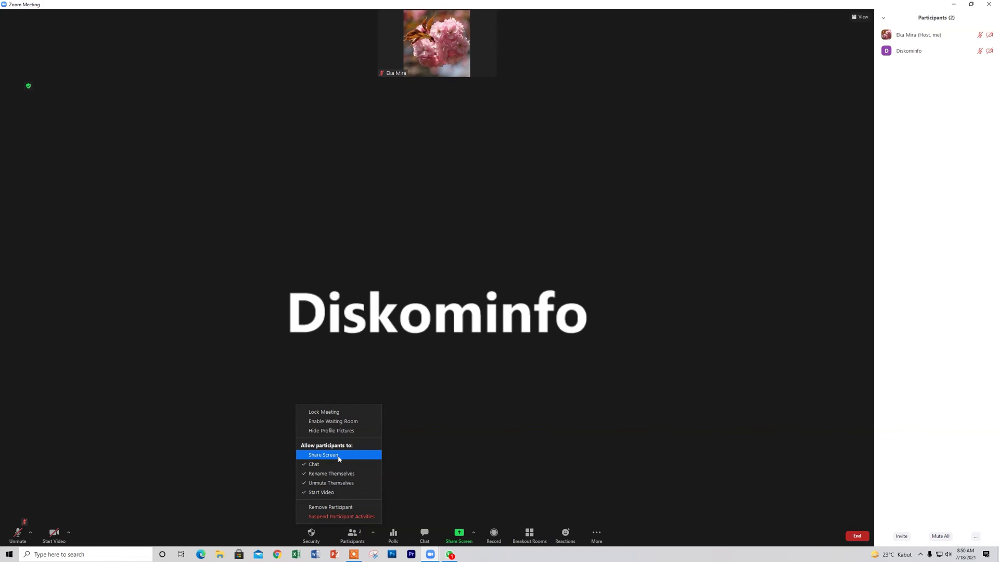
click(339, 457)
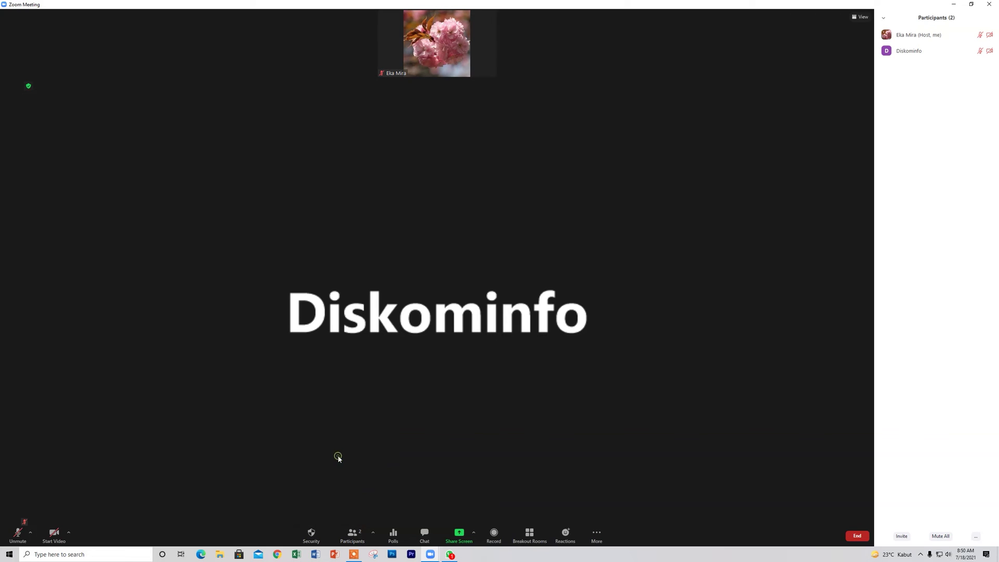
click(316, 531)
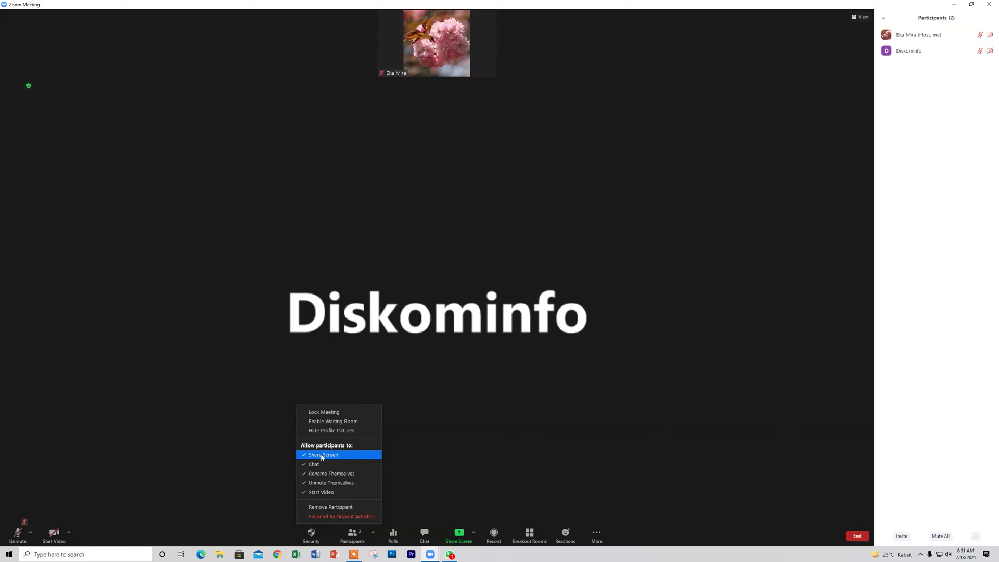
click(322, 456)
click(312, 535)
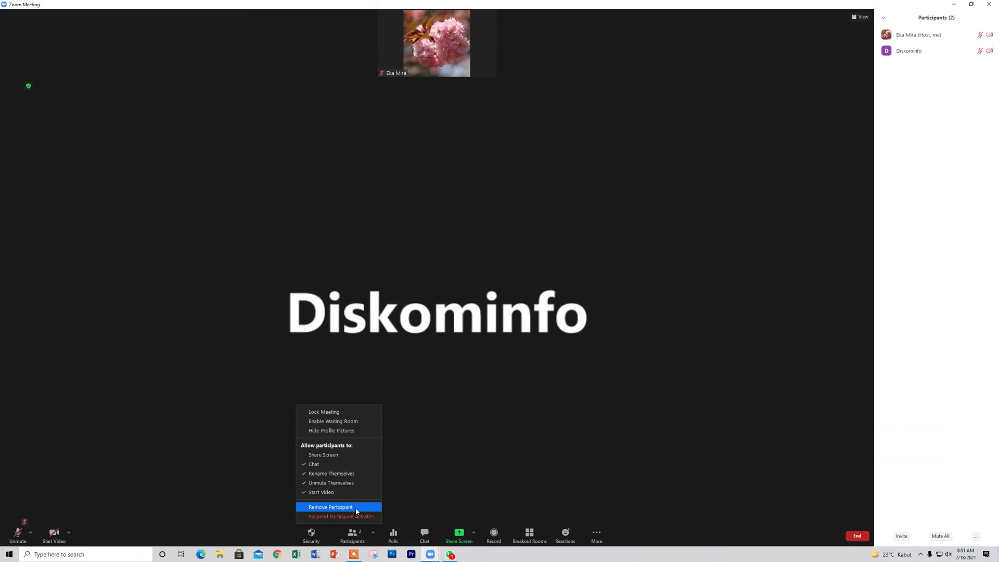
click(514, 469)
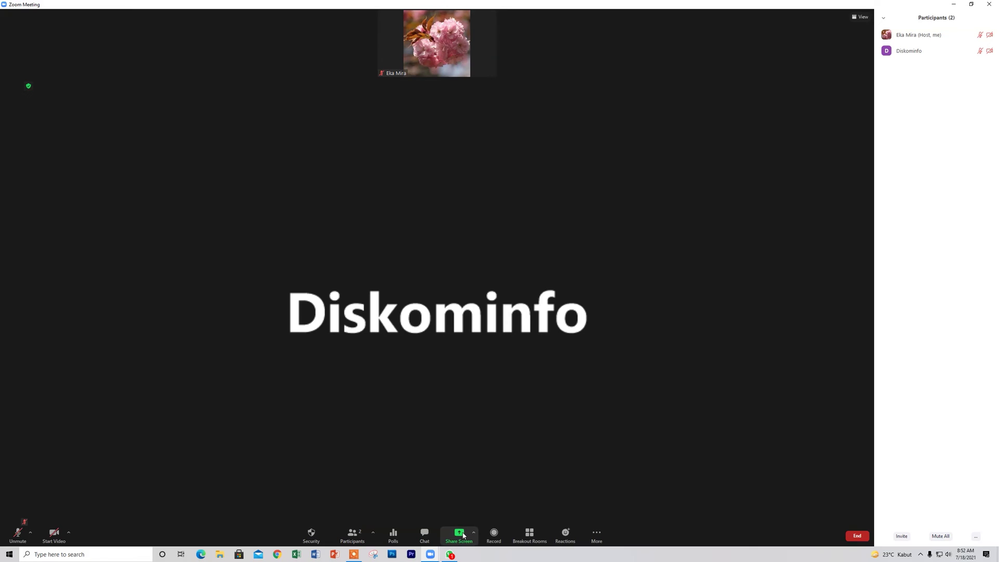
Share the screen-recorder window with Share sound ticked.
click(462, 536)
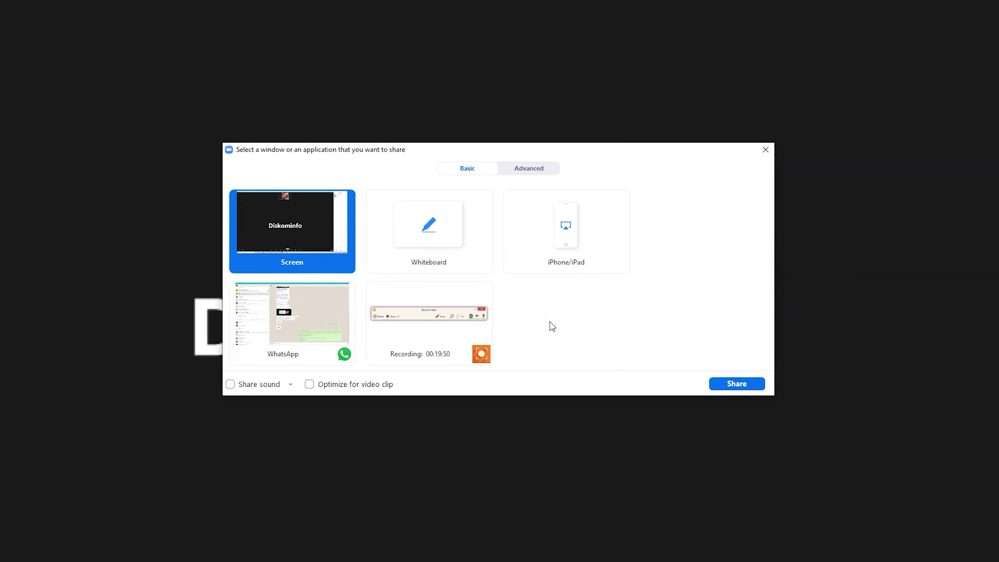
click(427, 329)
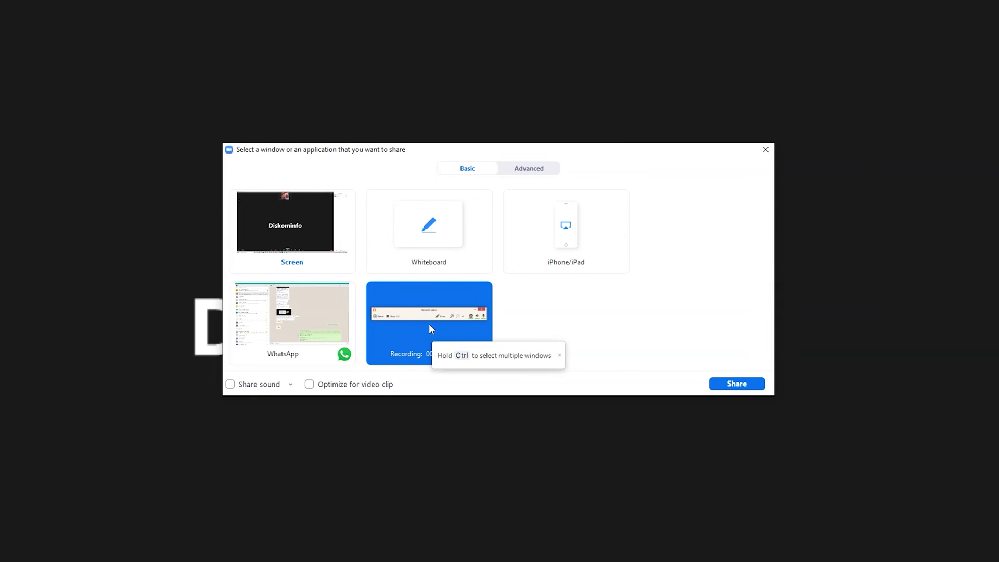
click(442, 240)
click(425, 326)
click(231, 388)
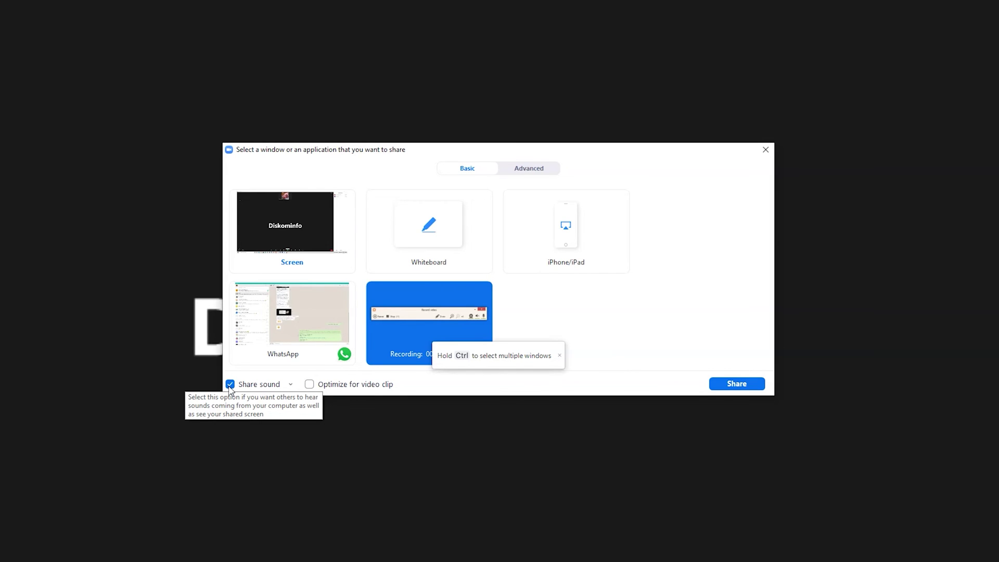
click(230, 384)
click(230, 385)
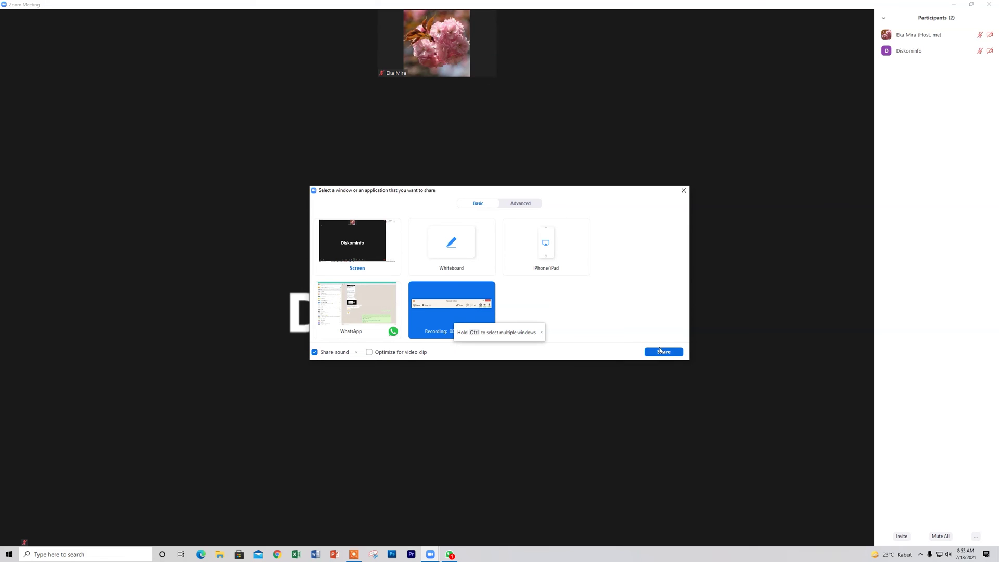
click(664, 352)
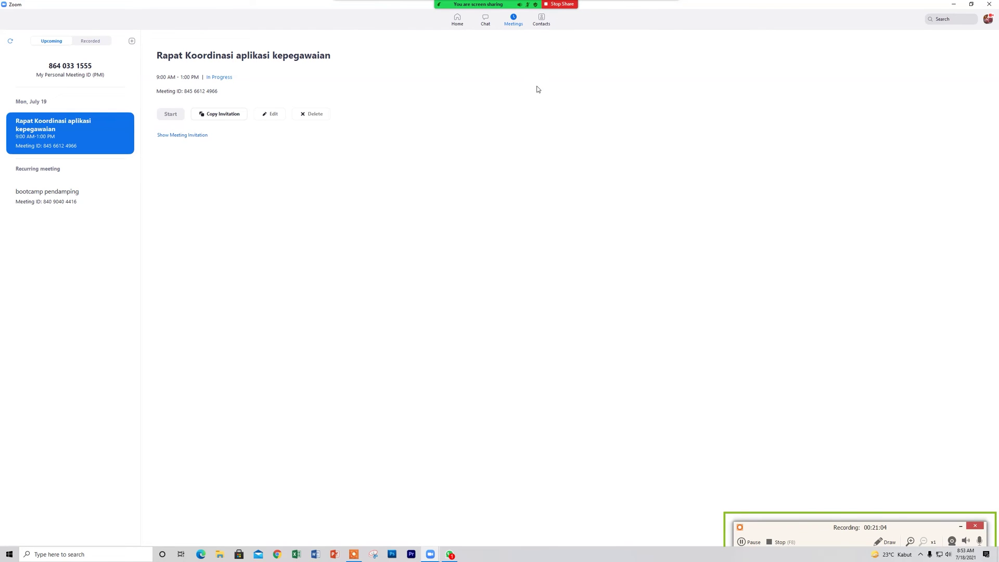
Stop the screen share from the green sharing bar.
click(556, 5)
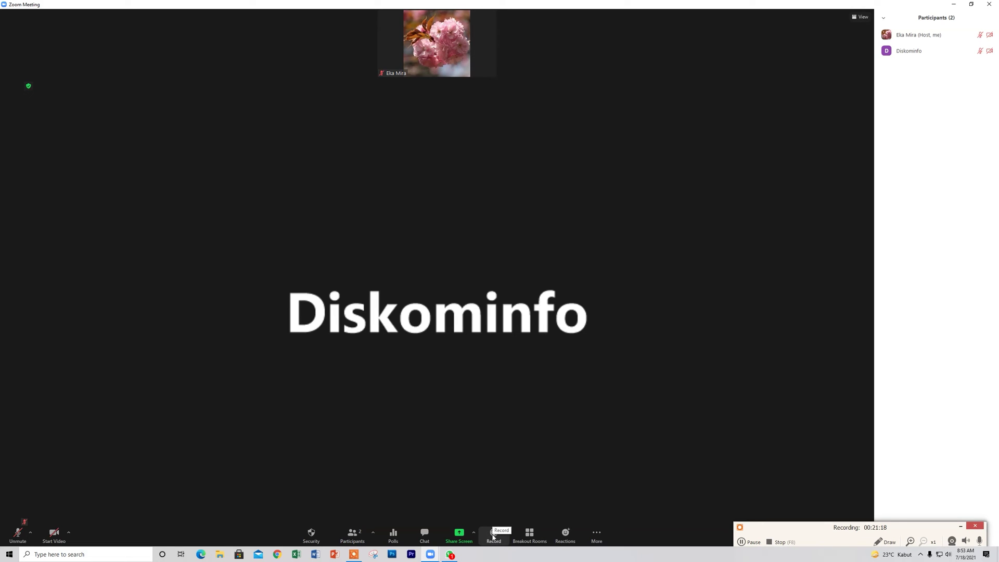
Start a Record to the Cloud recording, then stop it and confirm with Yes.
click(493, 536)
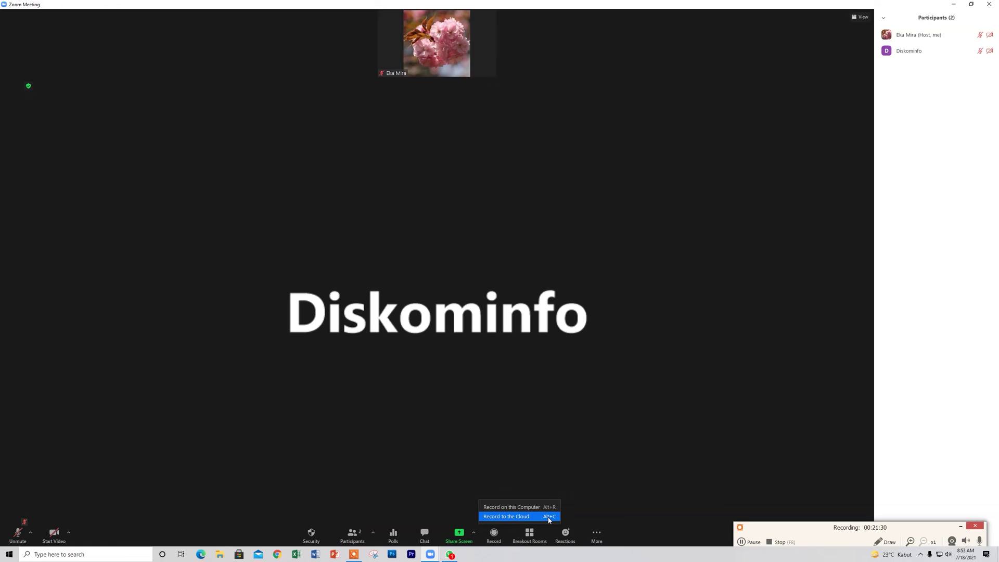
click(961, 526)
click(495, 534)
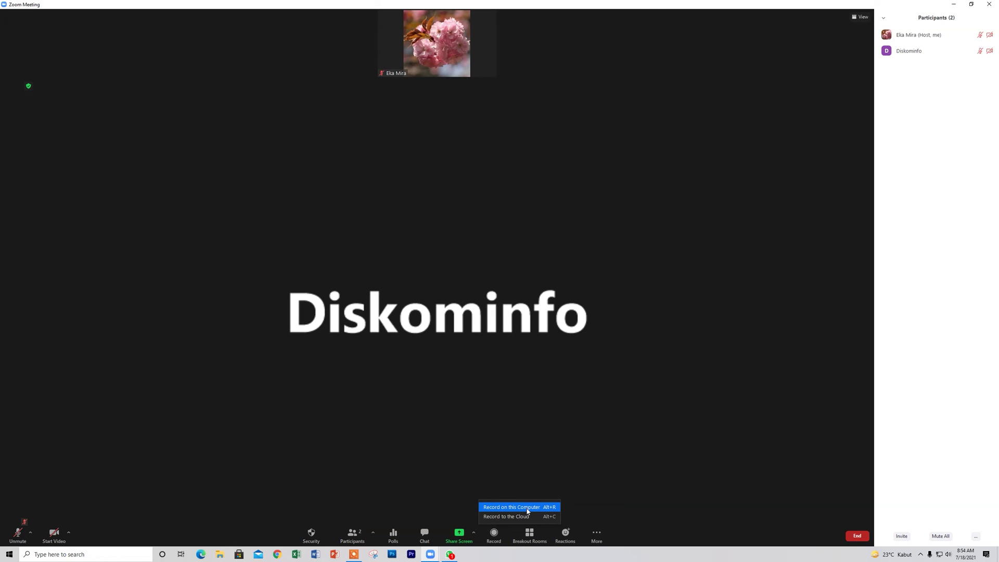
click(526, 517)
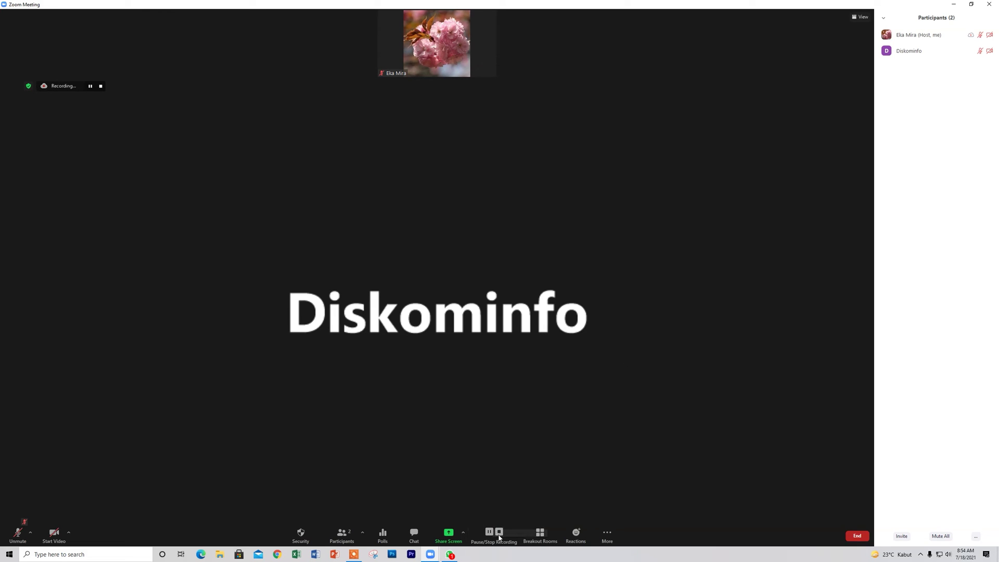
click(499, 532)
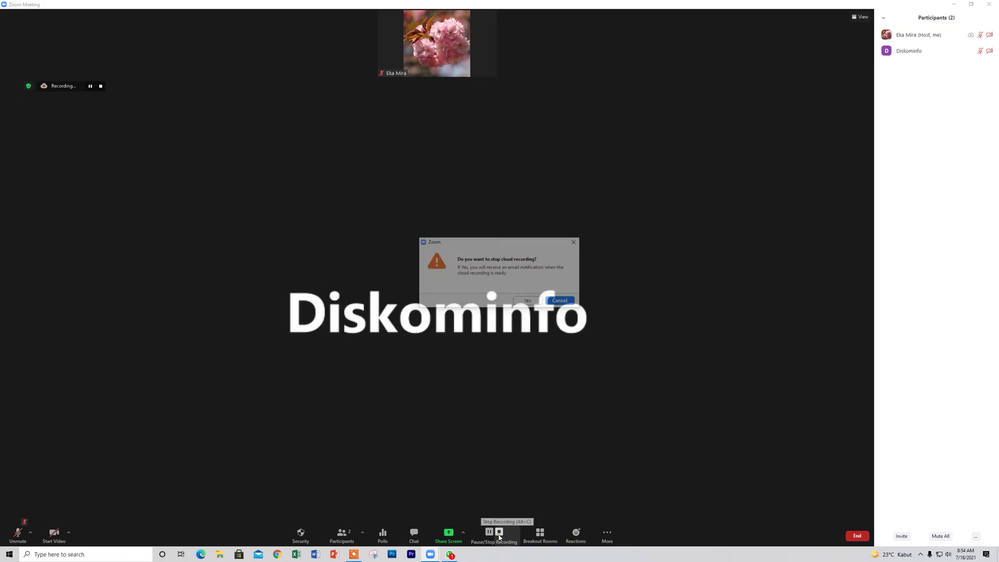
click(530, 302)
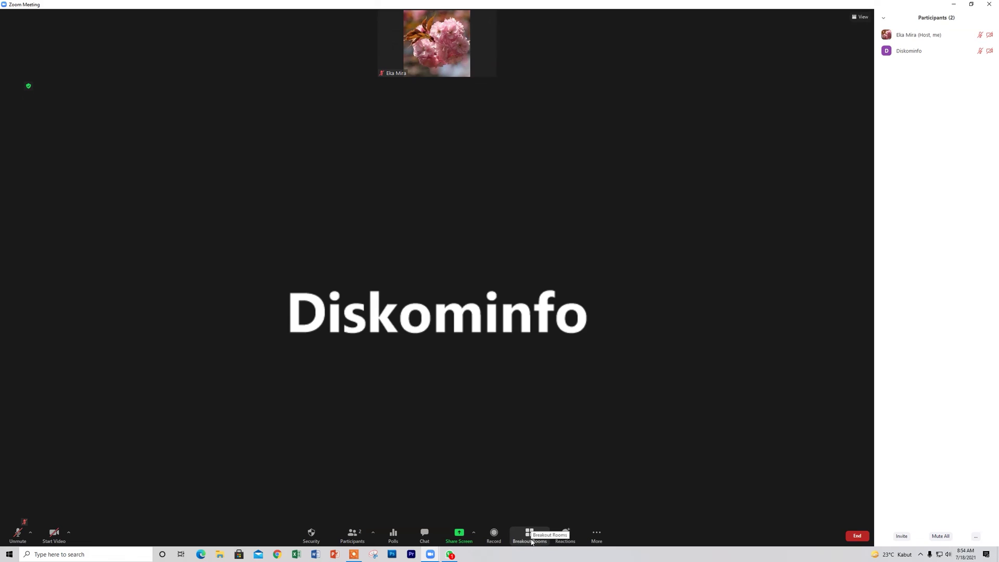
Open the Create Breakout Rooms dialog from the Breakout Rooms button in the toolbar.
click(532, 542)
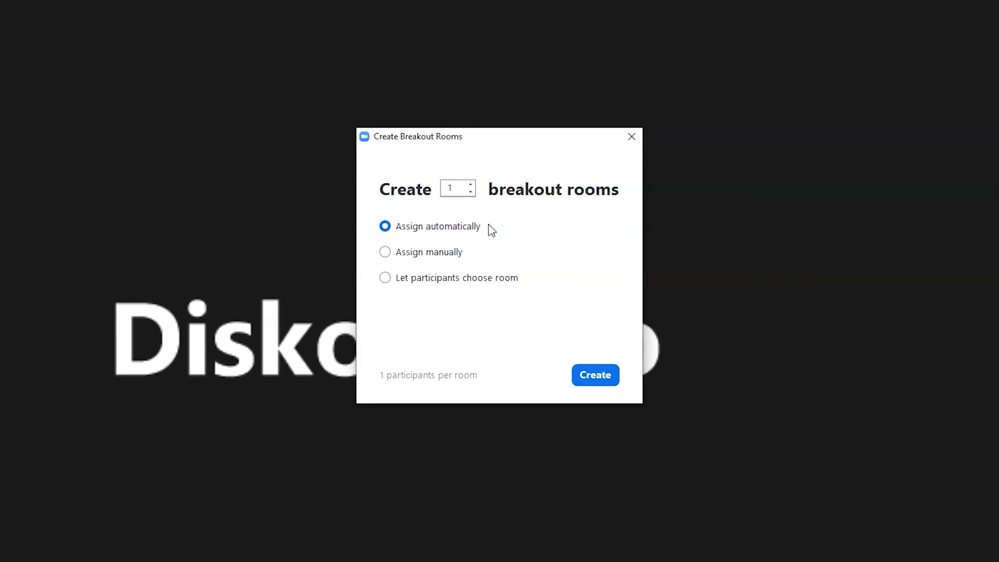
Set the room count to 3 and choose Assign manually after briefly trying self-selection.
click(471, 185)
click(471, 184)
click(386, 254)
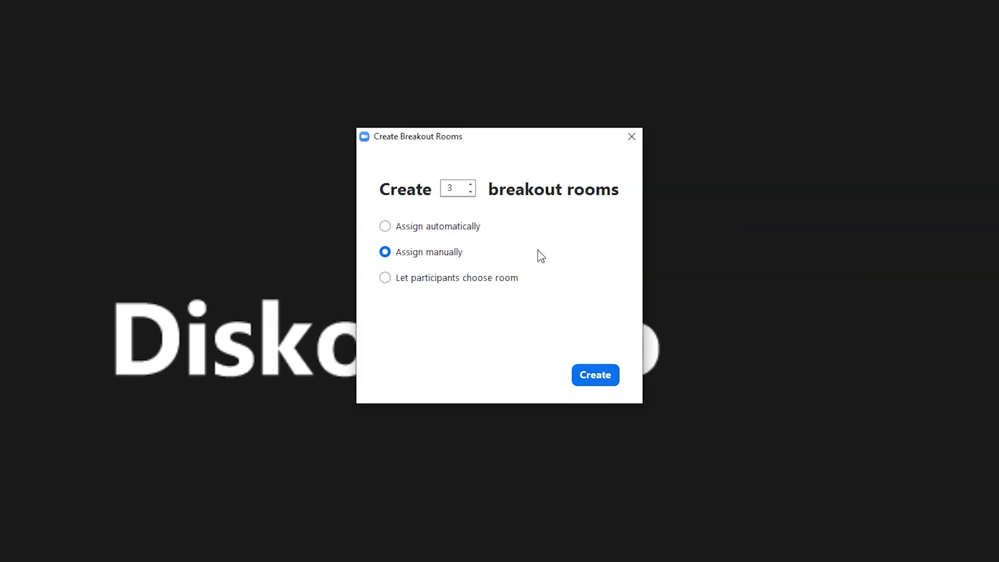
click(453, 280)
click(428, 253)
Create the three breakout rooms and collapse then re-expand Room 1's participant list.
click(589, 376)
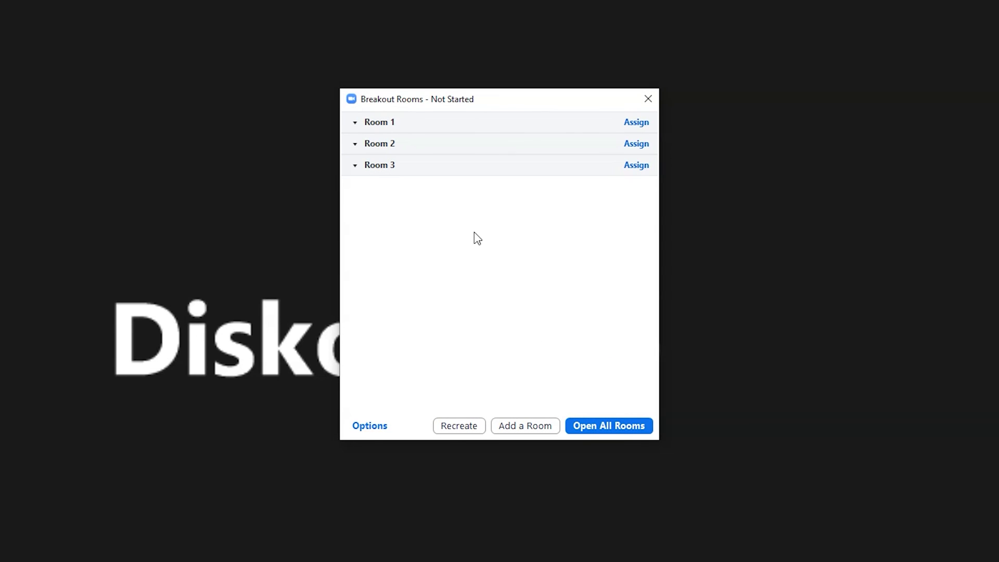
click(355, 124)
click(355, 123)
Open all rooms and assign the unassigned participant to Room 2.
click(612, 424)
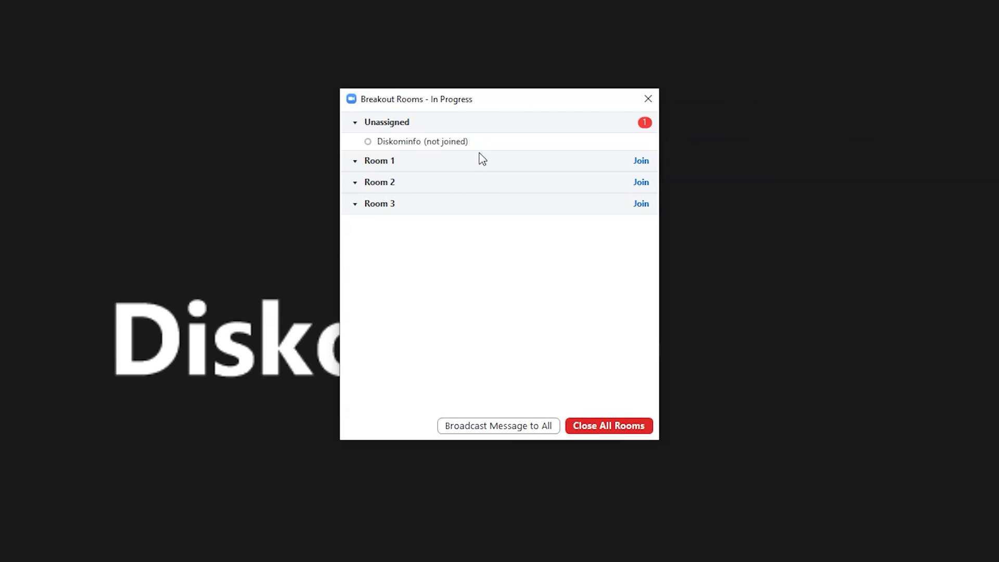
mouse_move(479, 151)
mouse_move(443, 144)
mouse_move(631, 146)
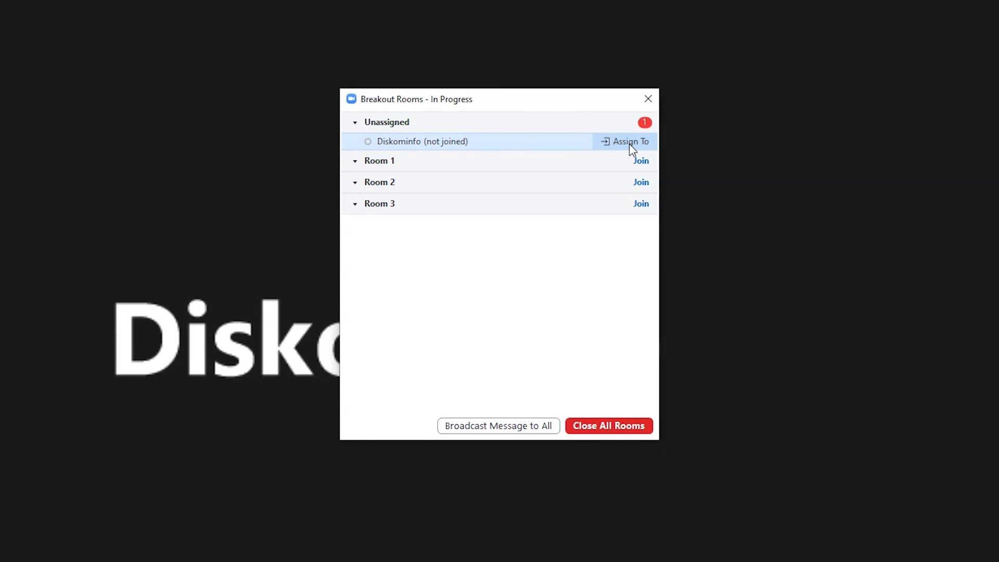
click(630, 144)
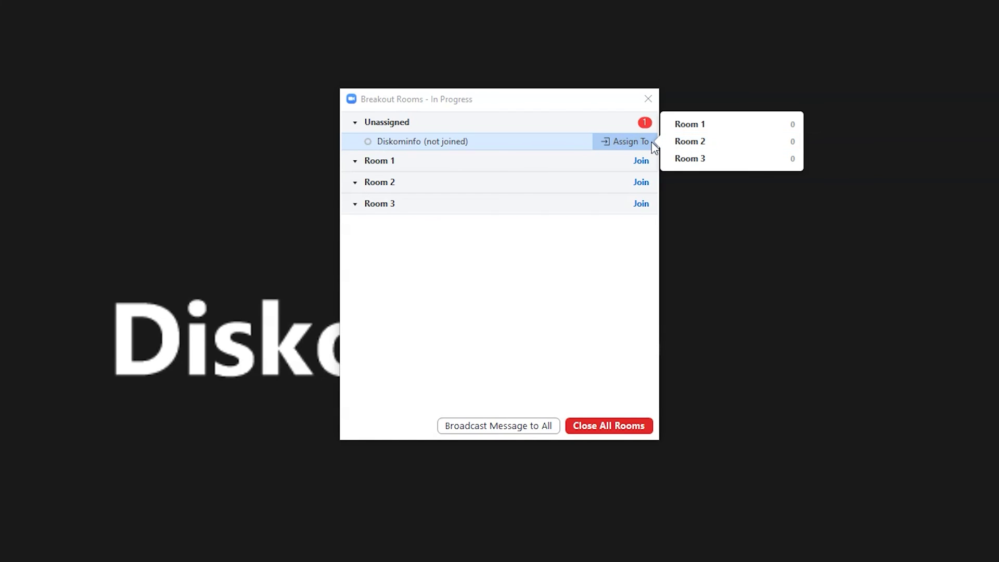
click(688, 142)
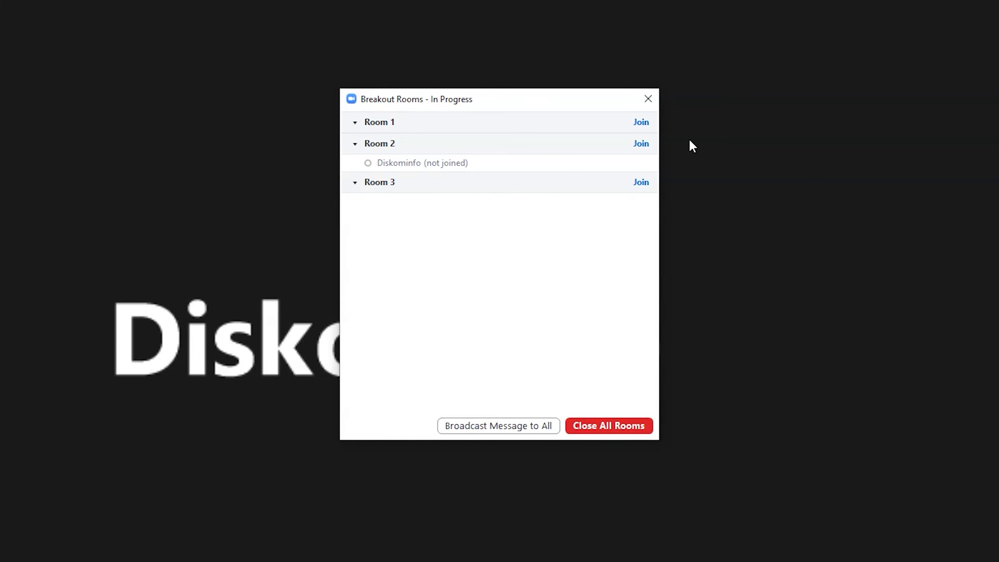
Move the participant from Room 2 into Room 1.
mouse_move(412, 170)
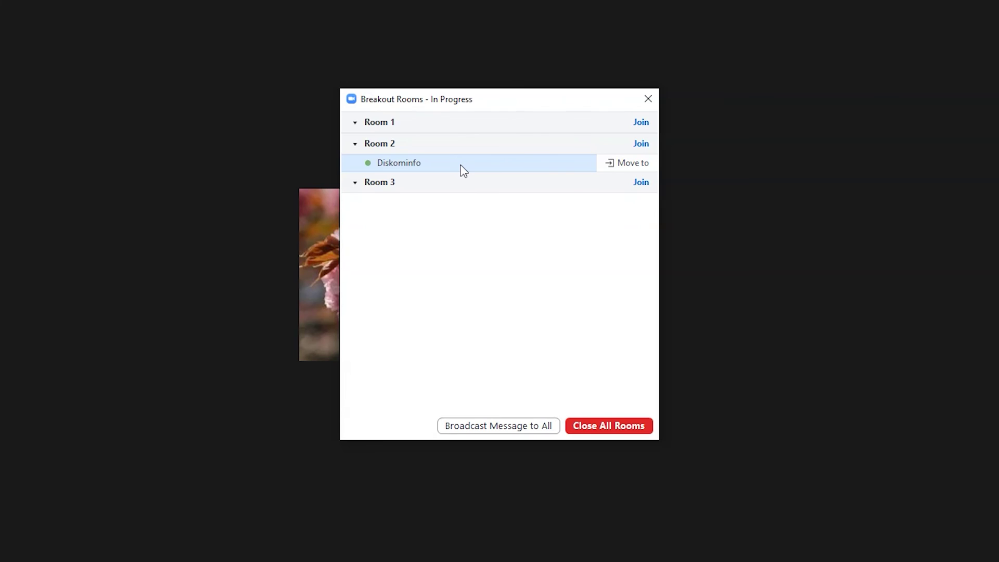
click(629, 166)
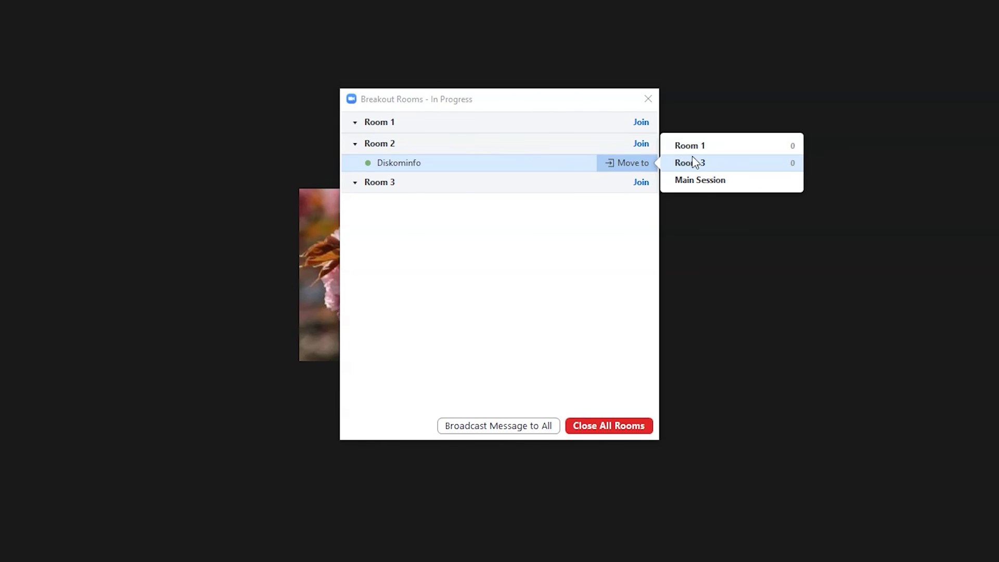
click(711, 152)
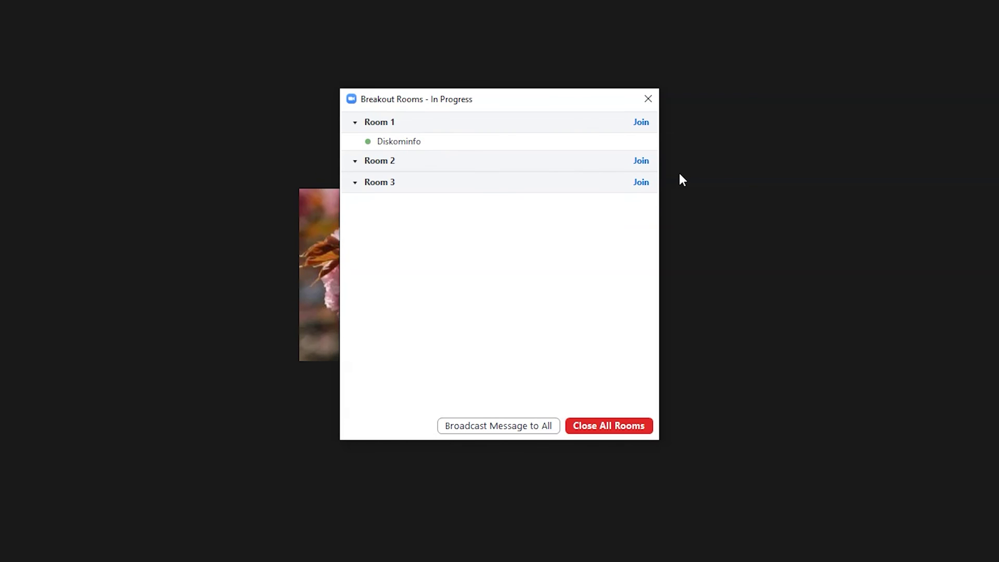
Send the participant back to the Main Session.
mouse_move(458, 137)
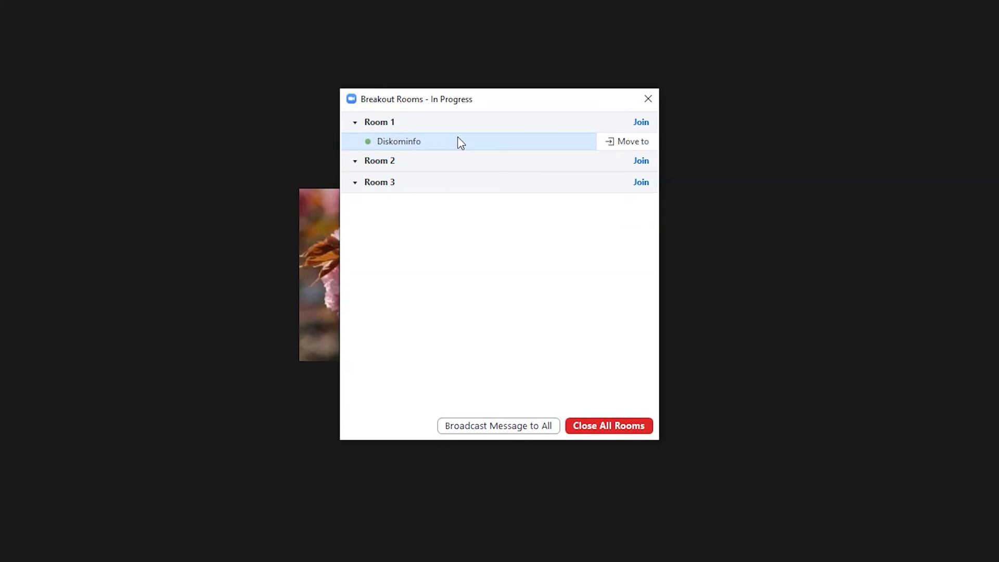
click(611, 143)
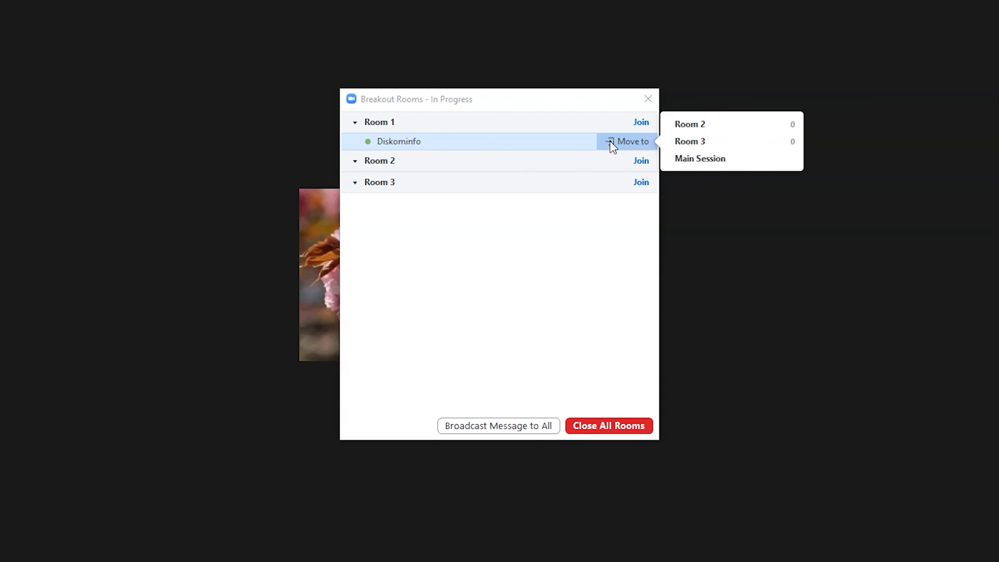
click(702, 159)
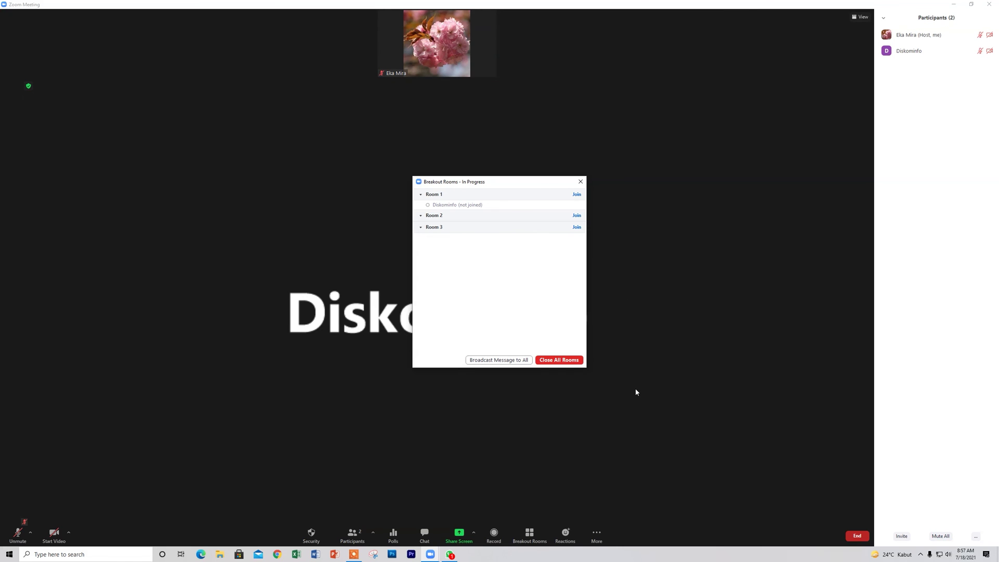
Close all breakout rooms and their window, then start a Live on YouTube stream.
click(569, 363)
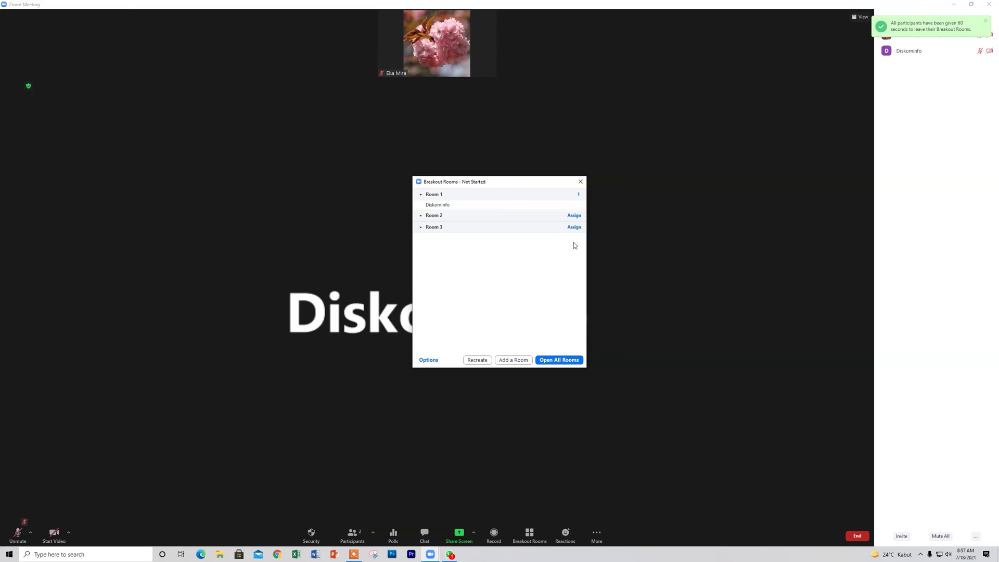
mouse_move(533, 211)
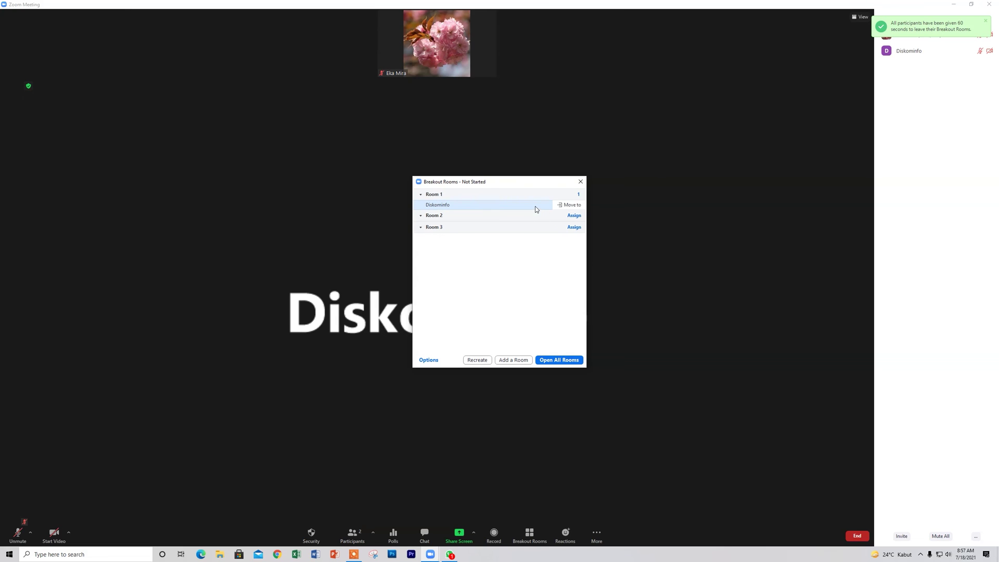
click(749, 189)
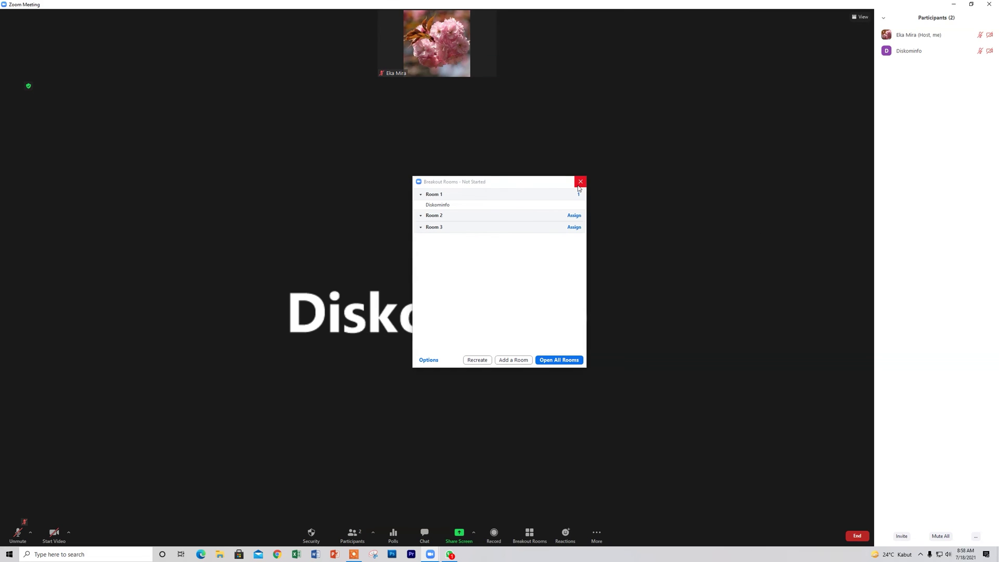
click(581, 182)
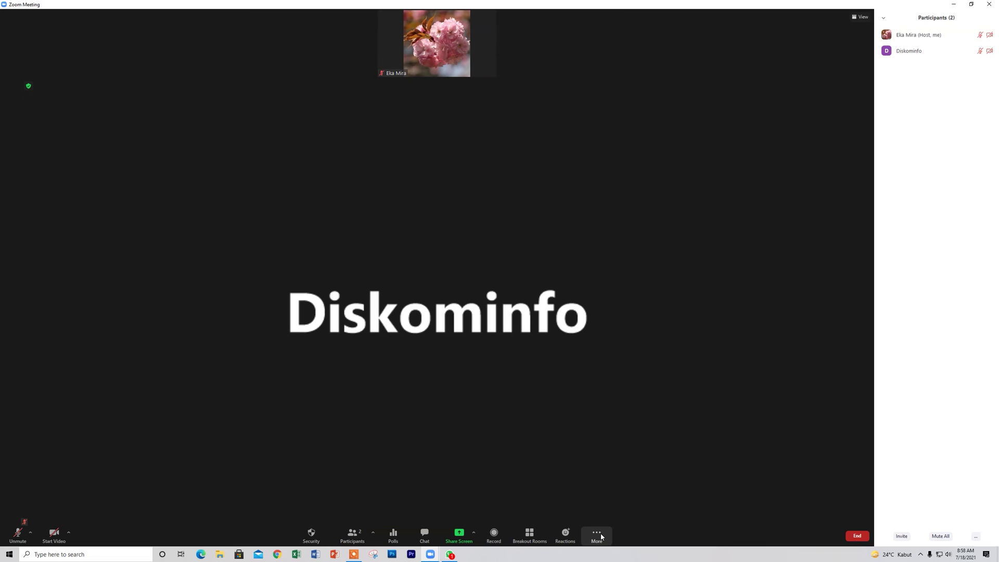
click(599, 537)
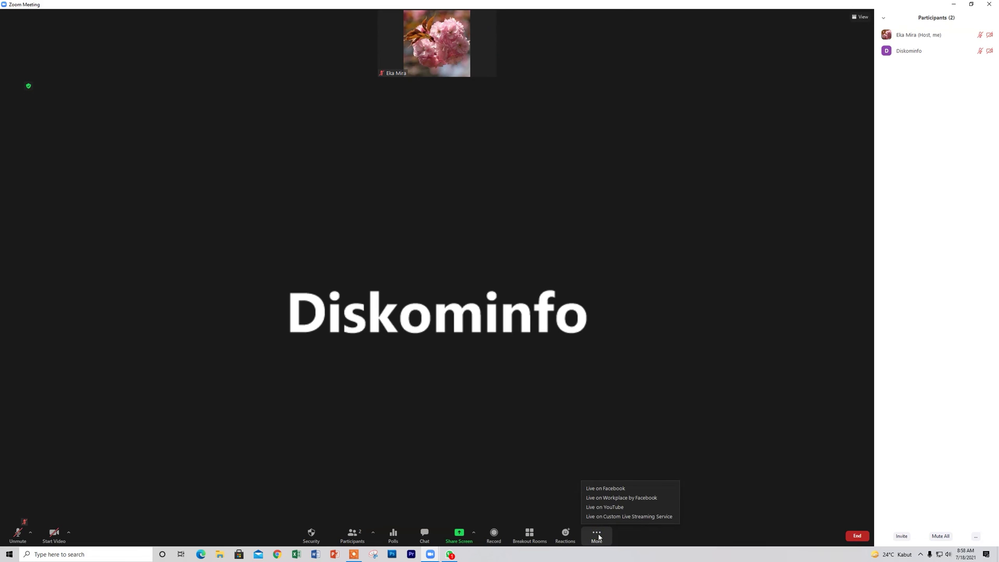
click(605, 507)
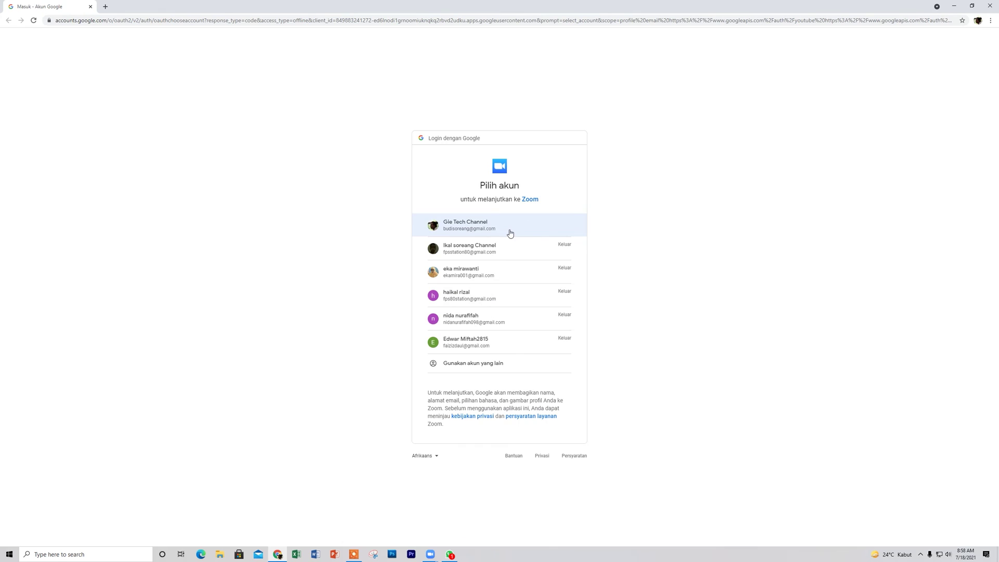
Sign in with the Google account and password, allow Zoom's YouTube permissions, then close Chrome.
click(482, 255)
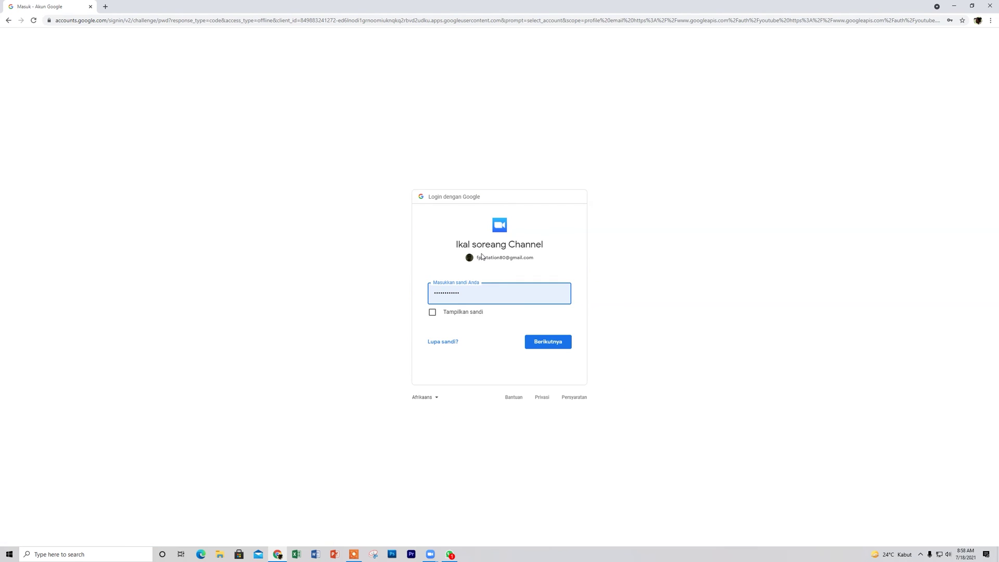
click(538, 346)
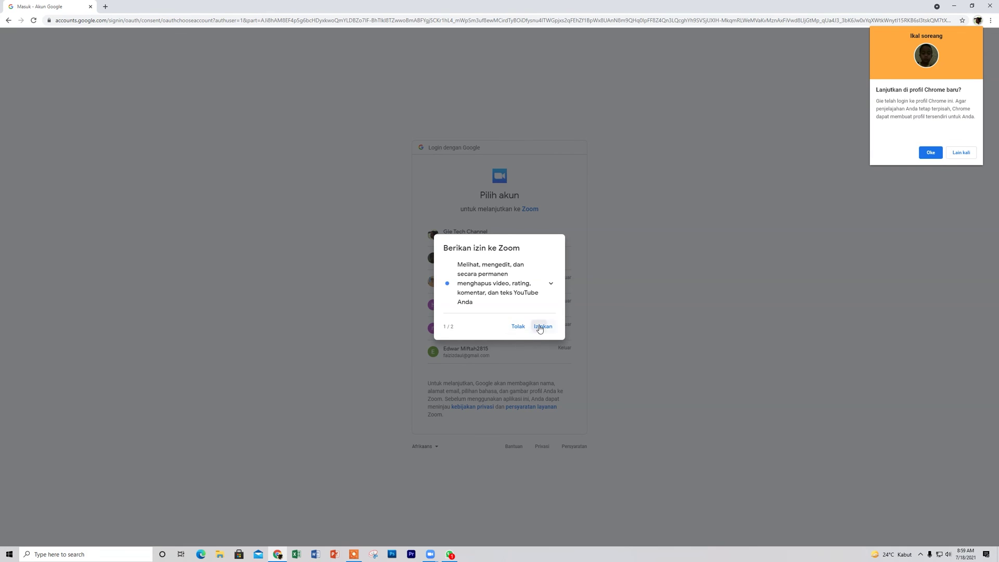
click(542, 327)
click(537, 312)
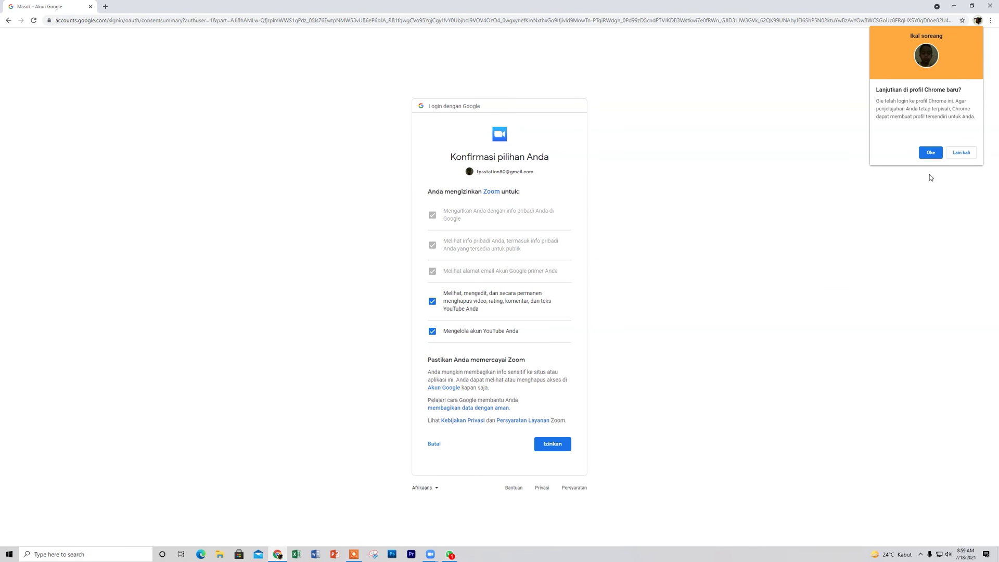
click(931, 153)
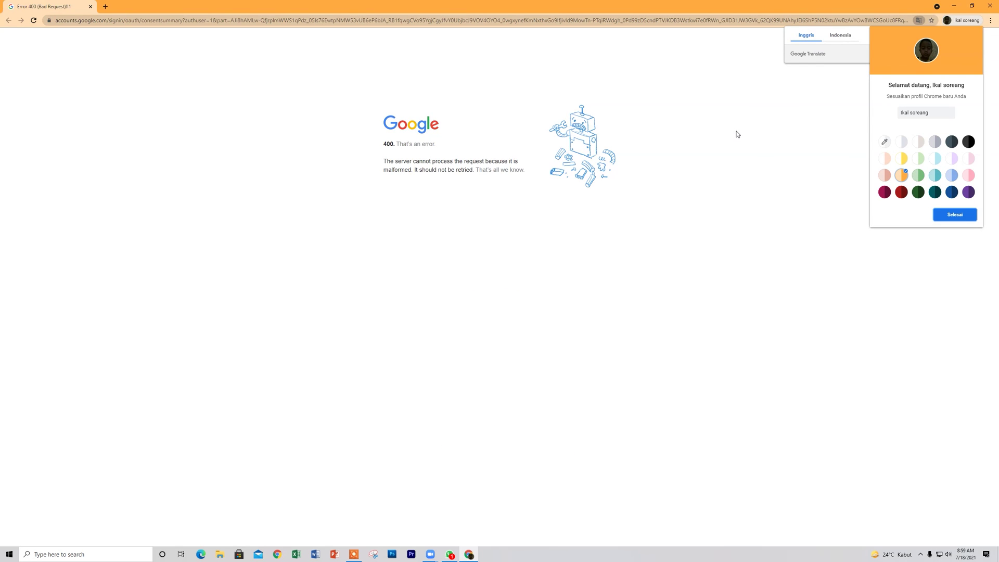
click(955, 214)
click(990, 7)
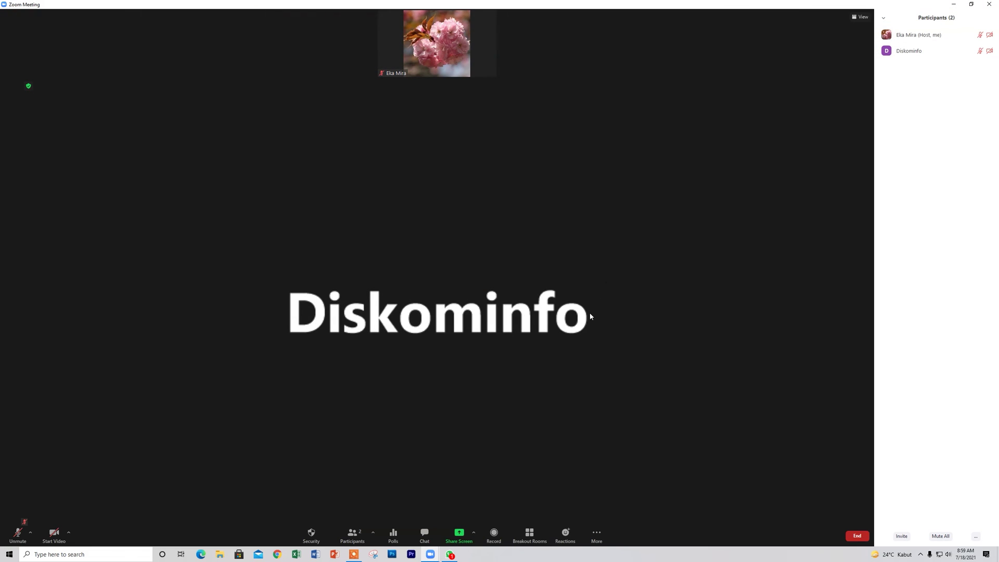
Dismiss the live streaming options and choose End to finish the meeting.
click(600, 539)
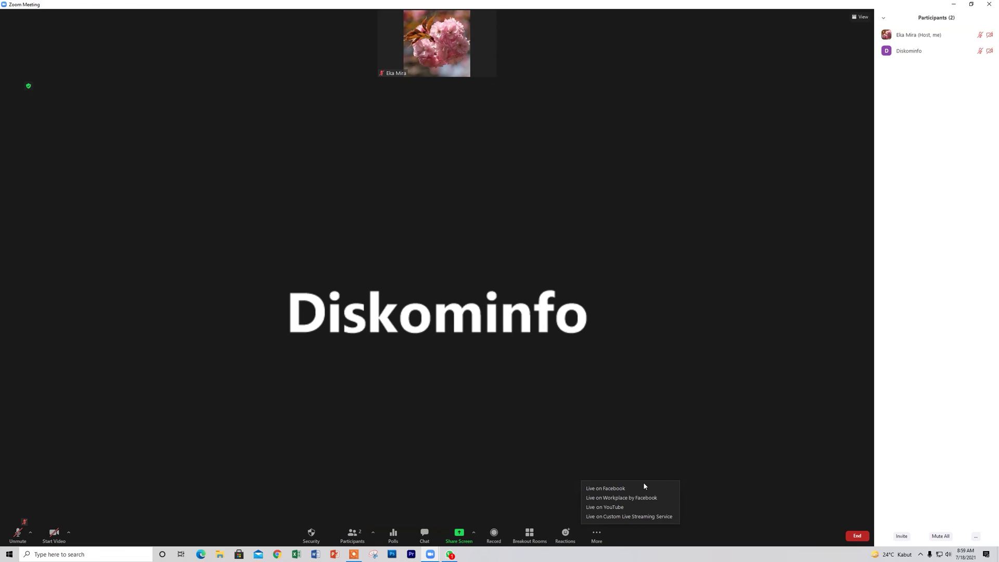
click(693, 424)
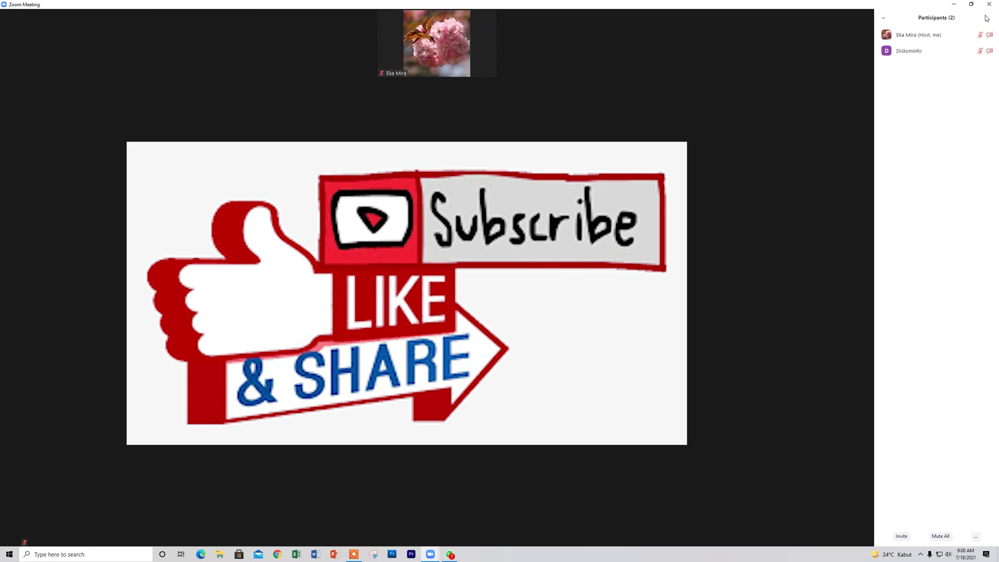
click(850, 536)
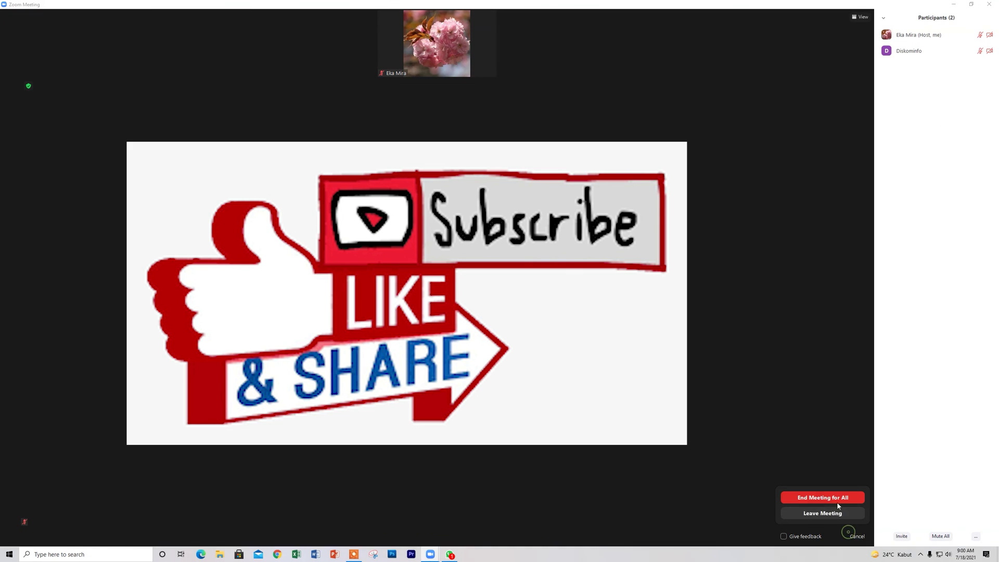